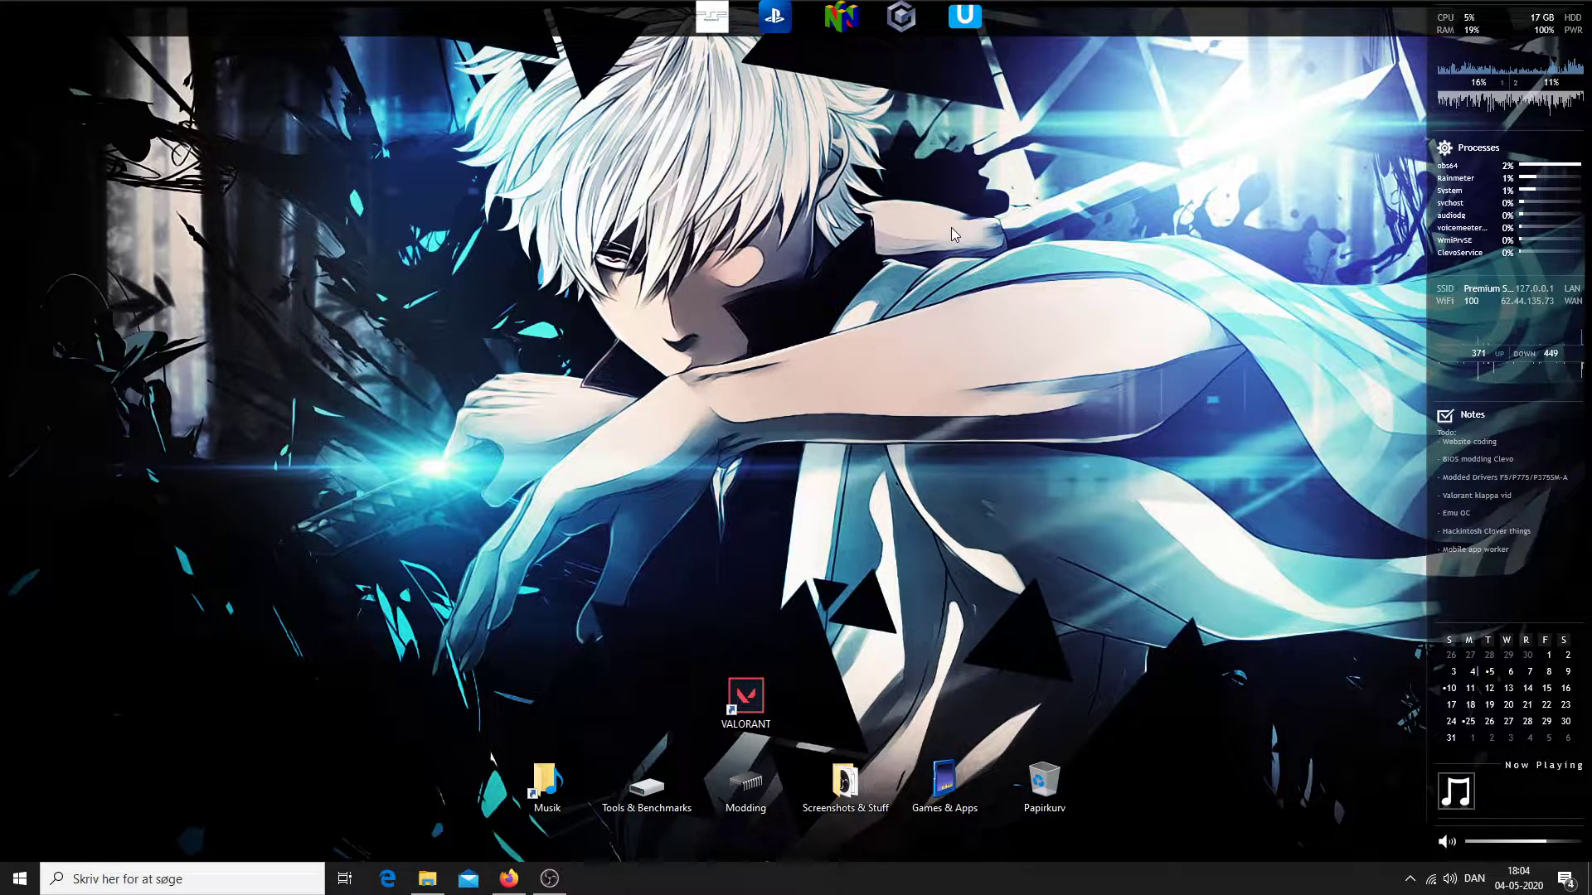
pyautogui.click(508, 879)
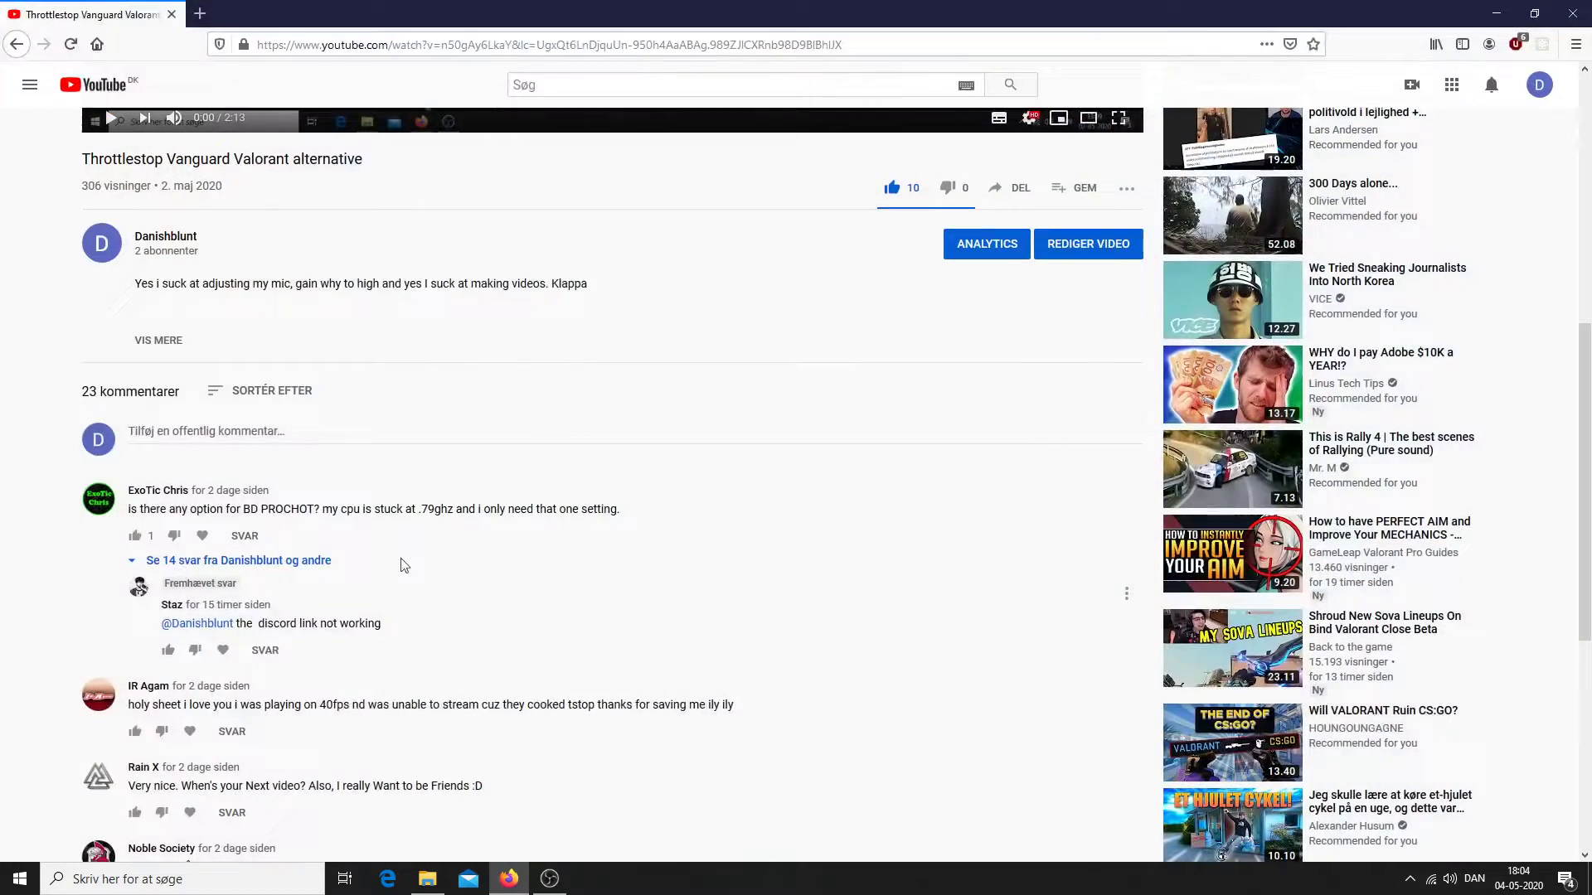
pyautogui.moveTo(257, 508); pyautogui.dragTo(317, 509)
pyautogui.click(535, 528)
pyautogui.moveTo(241, 508); pyautogui.dragTo(315, 509)
pyautogui.click(327, 531)
pyautogui.moveTo(313, 509); pyautogui.dragTo(134, 509)
pyautogui.click(388, 509)
# Show the desktop and search Windows for 'quick' to launch Quick CPU
pyautogui.press('super+d')
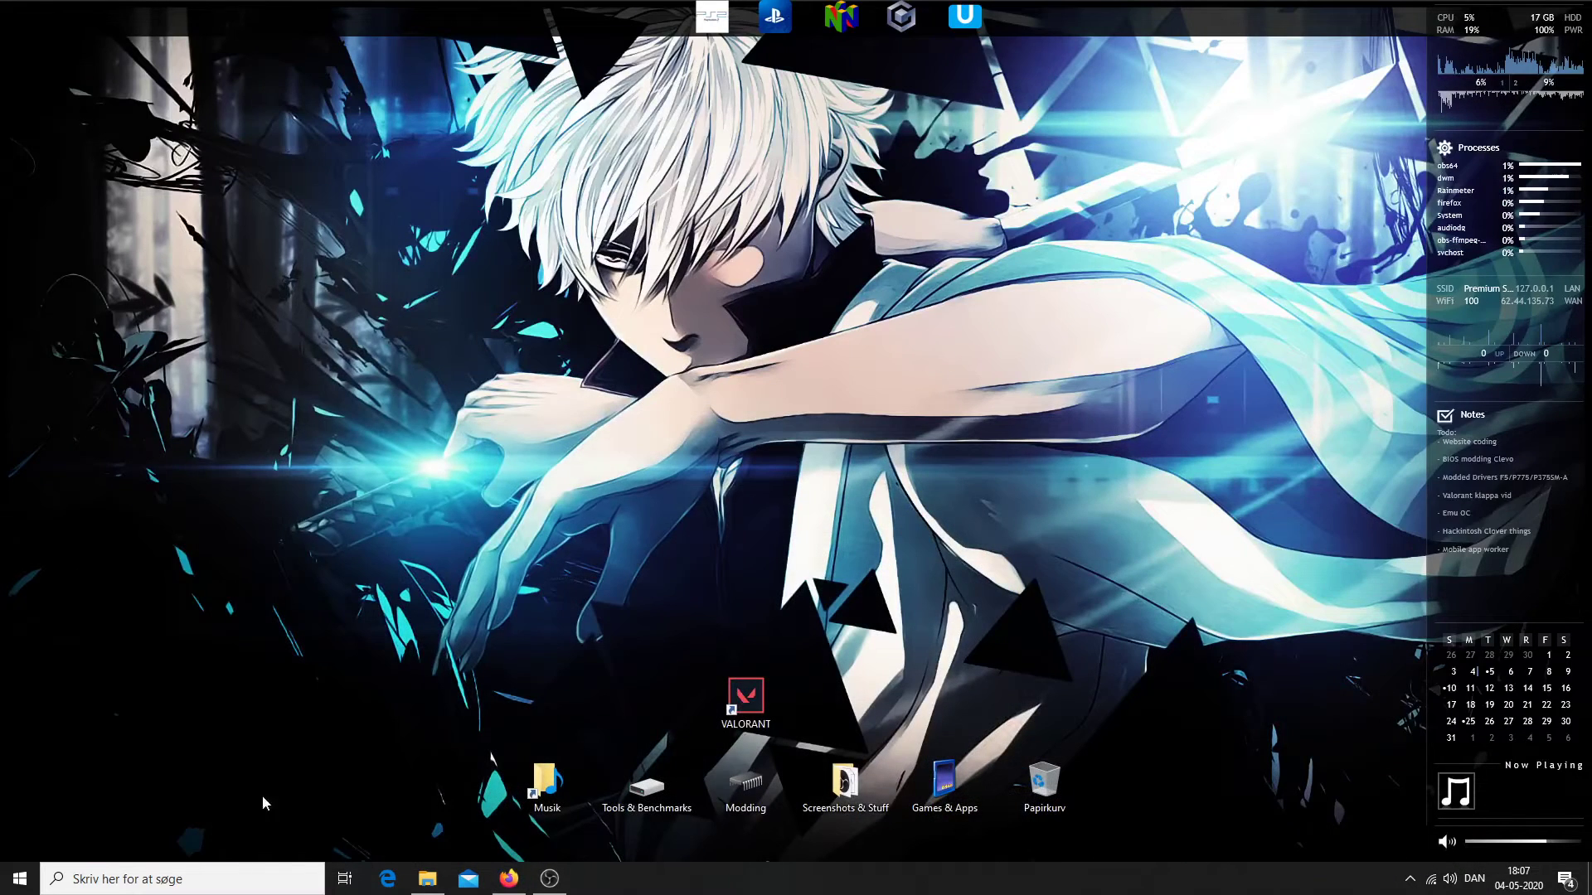
pyautogui.press('super+s')
pyautogui.write('quick')
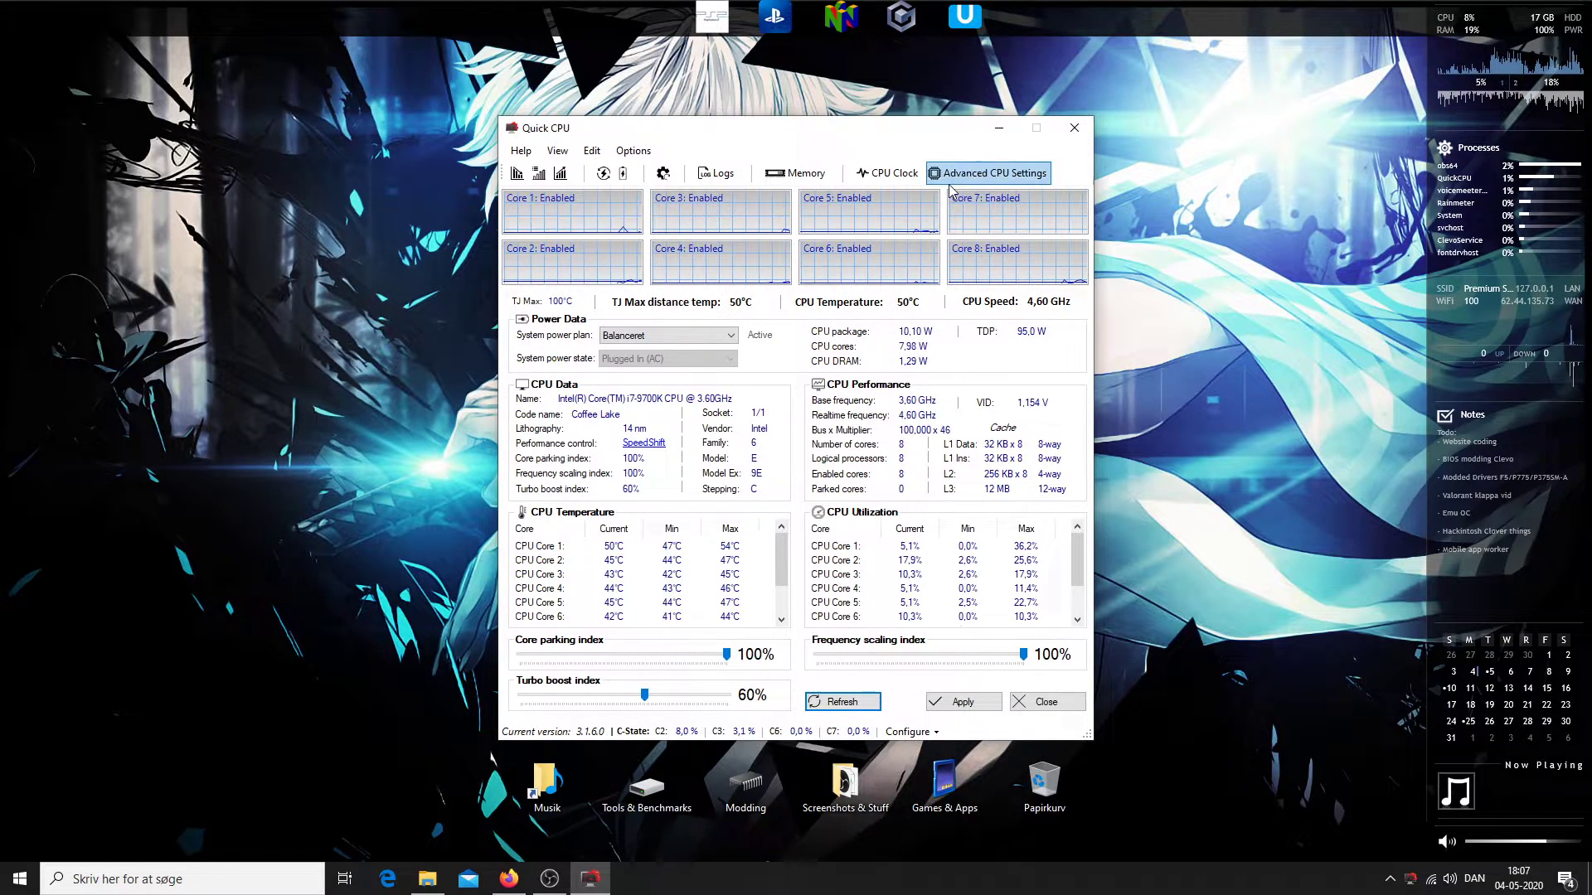
# Review the 150 W Clamp limit 1 in Advanced CPU Settings, then the Speed Shift and FIVR Control pages
pyautogui.click(986, 174)
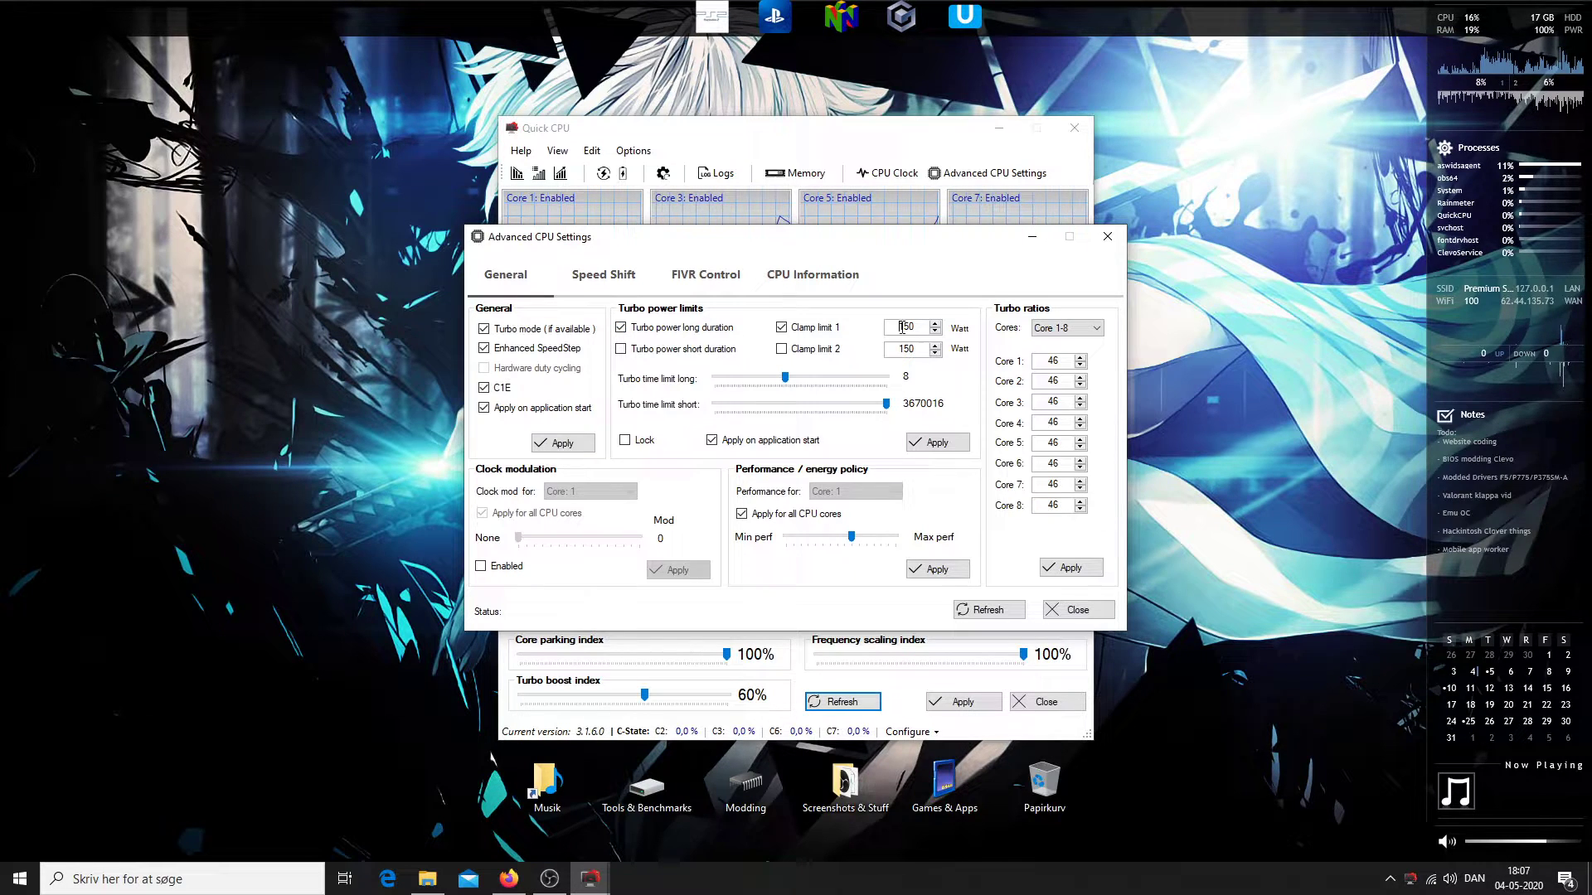
pyautogui.moveTo(902, 328); pyautogui.dragTo(912, 332)
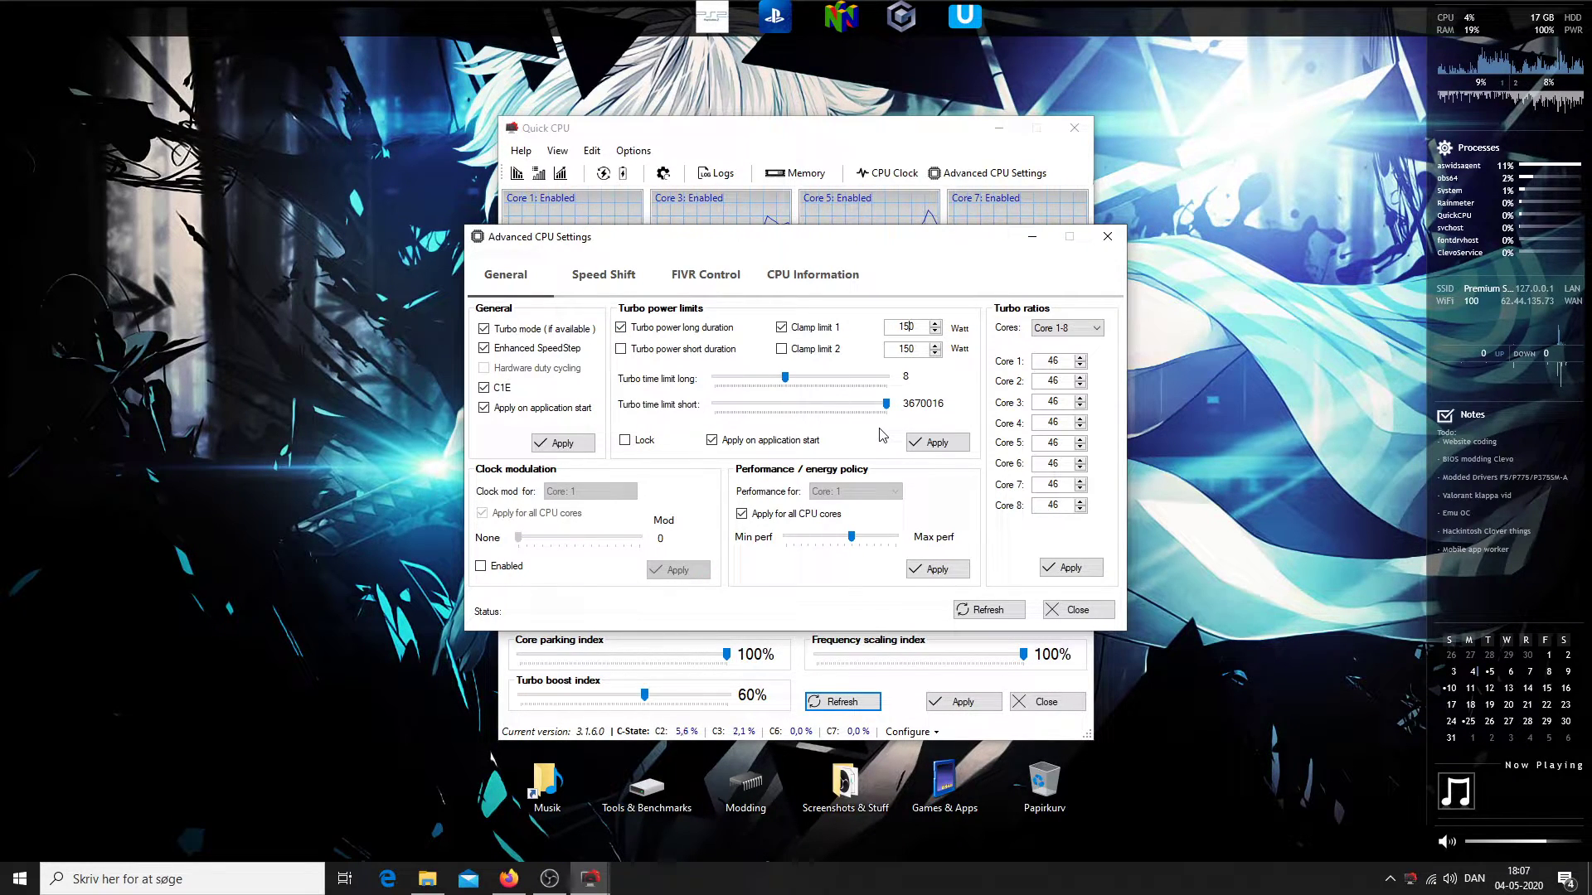
pyautogui.click(600, 283)
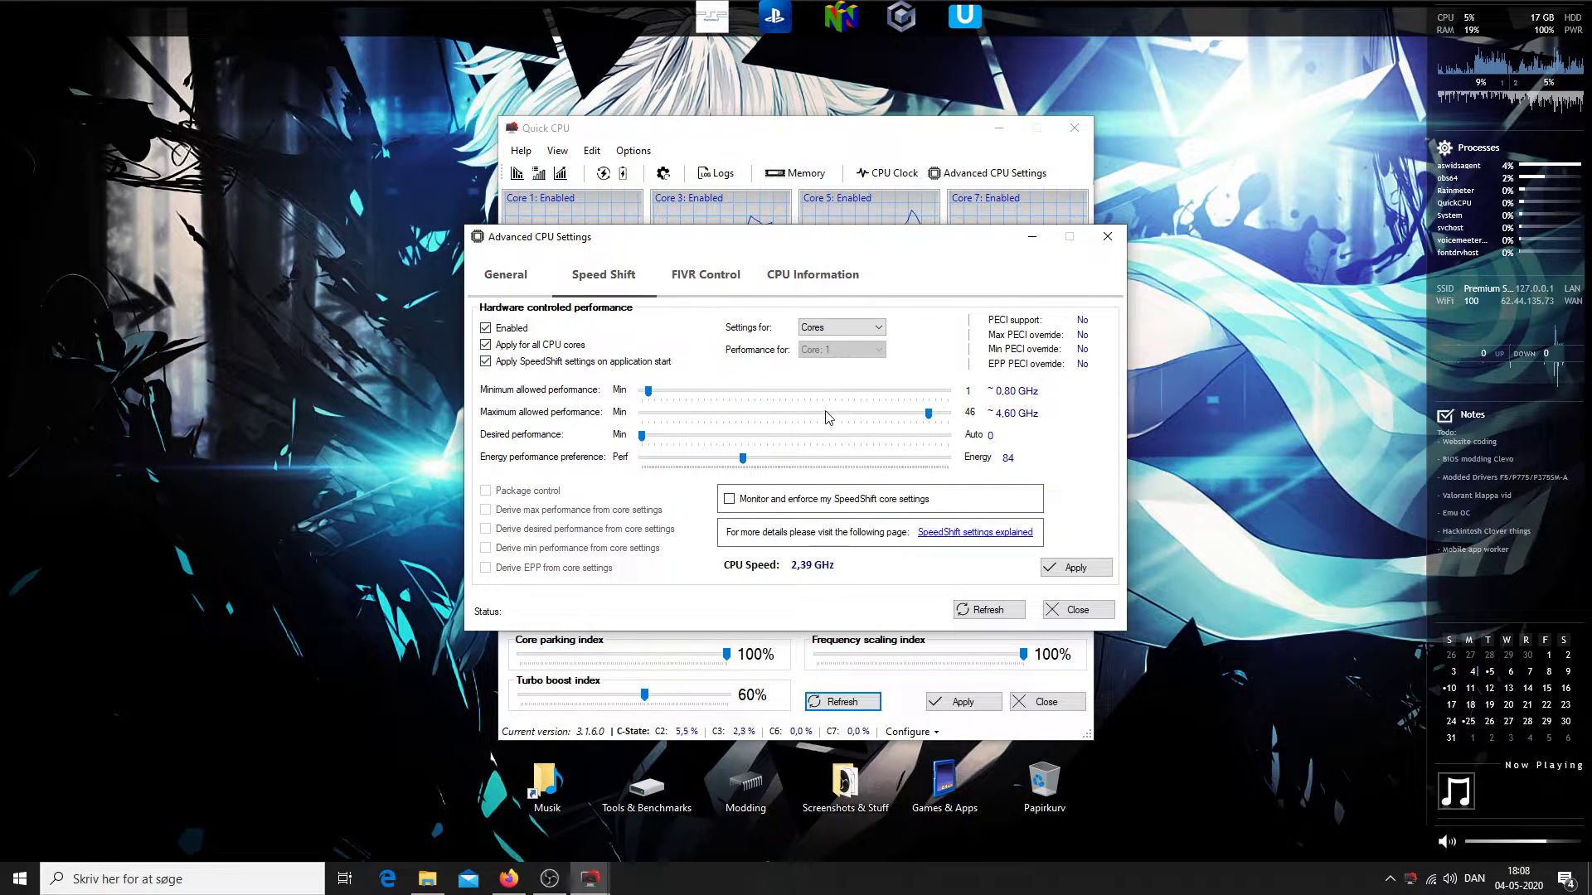
pyautogui.click(696, 280)
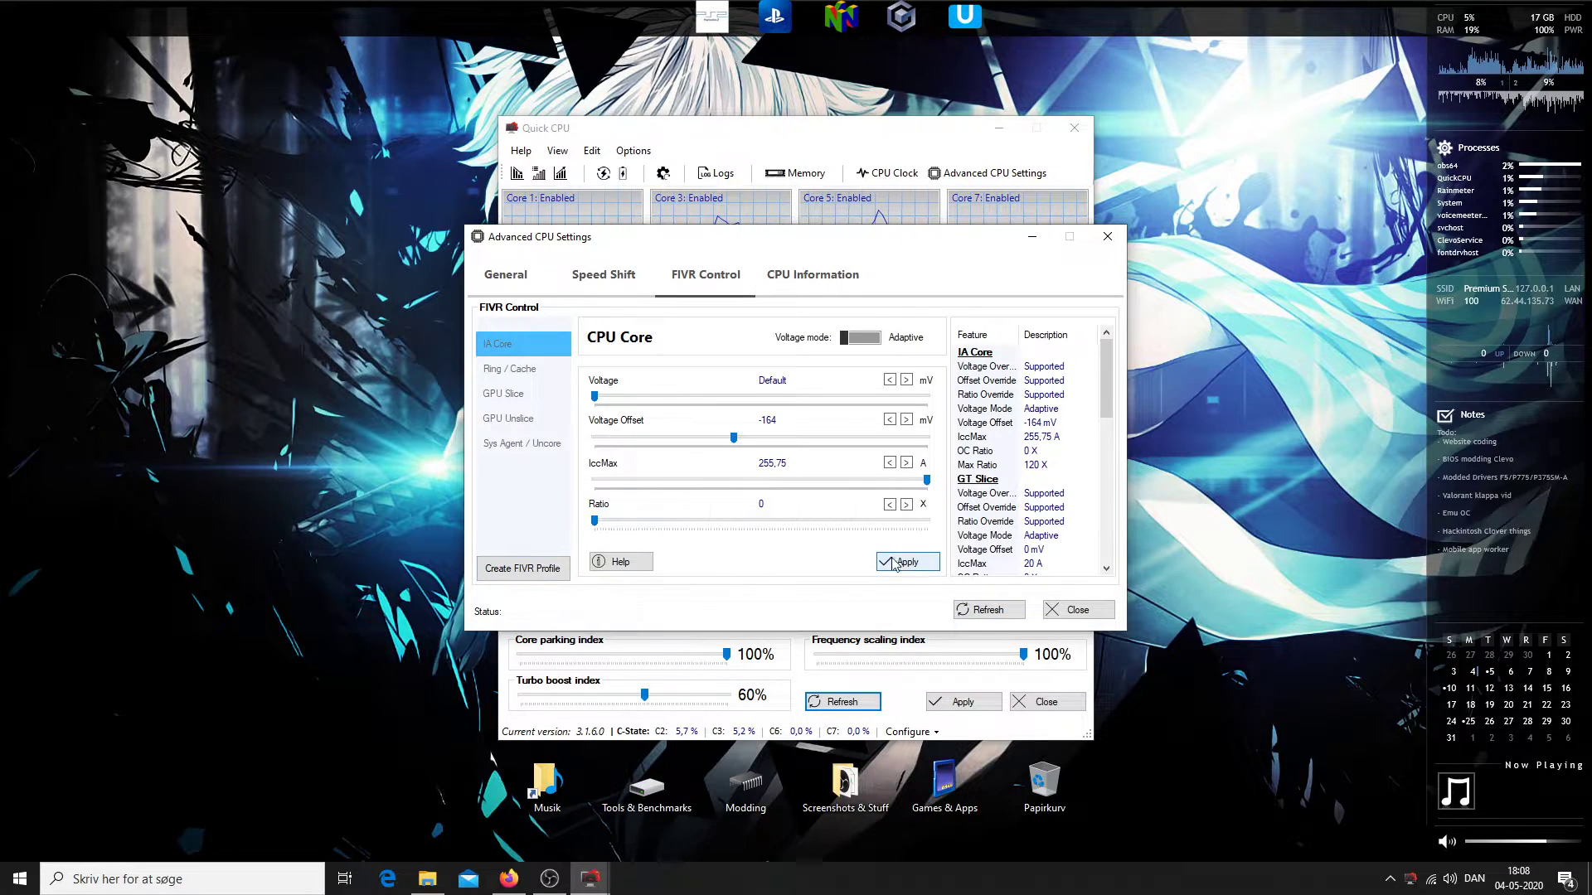
# Create a FIVR startup profile containing the IA Core -164 mV voltage offset and IccMax
pyautogui.click(563, 573)
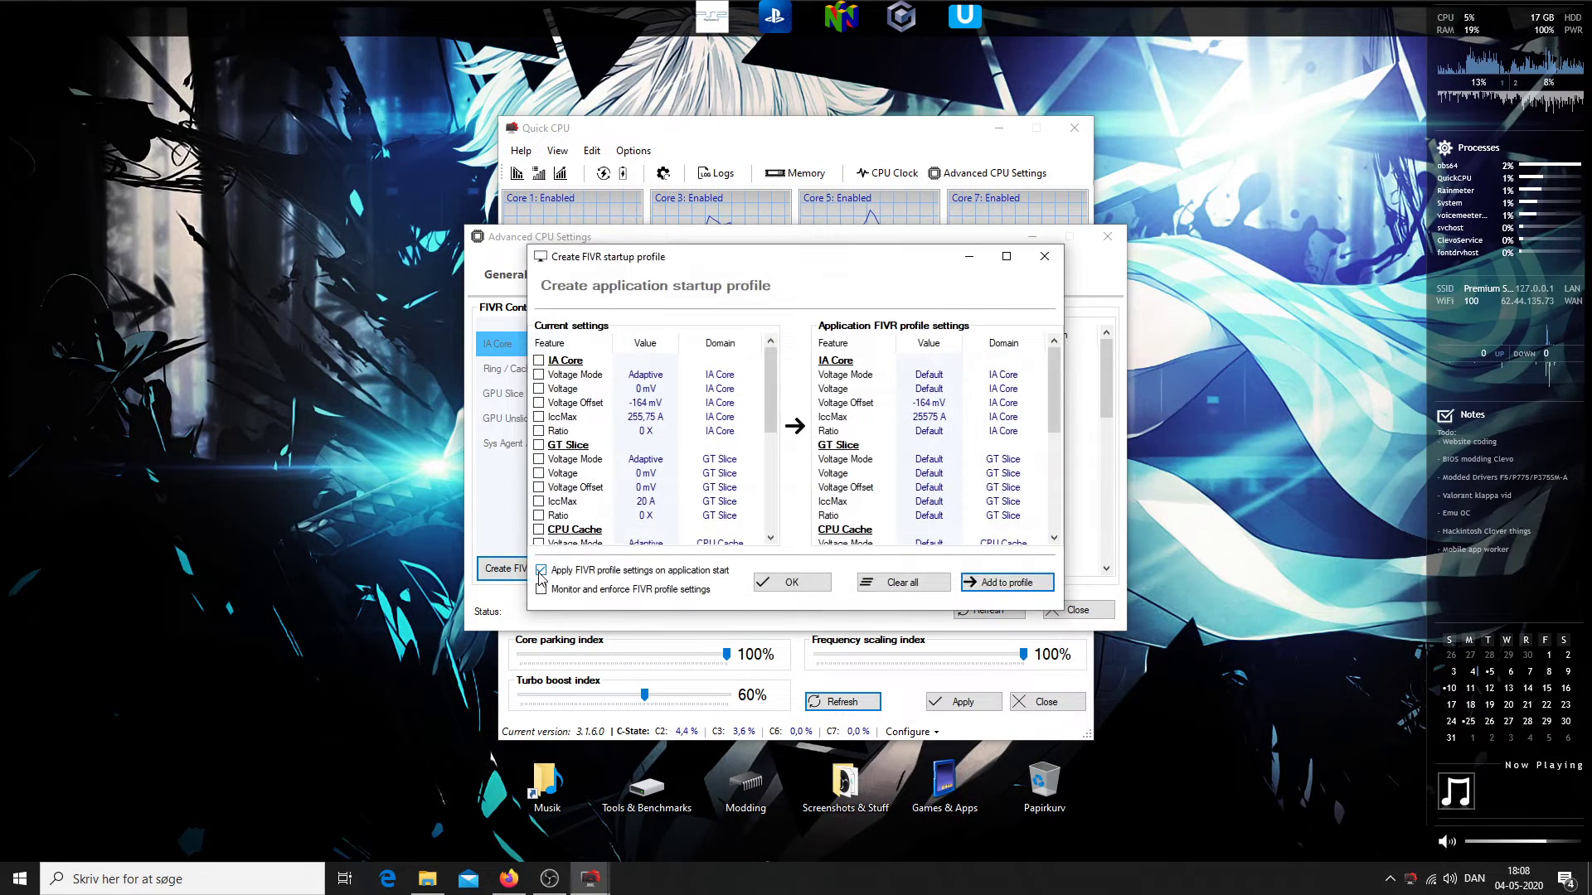
pyautogui.click(539, 403)
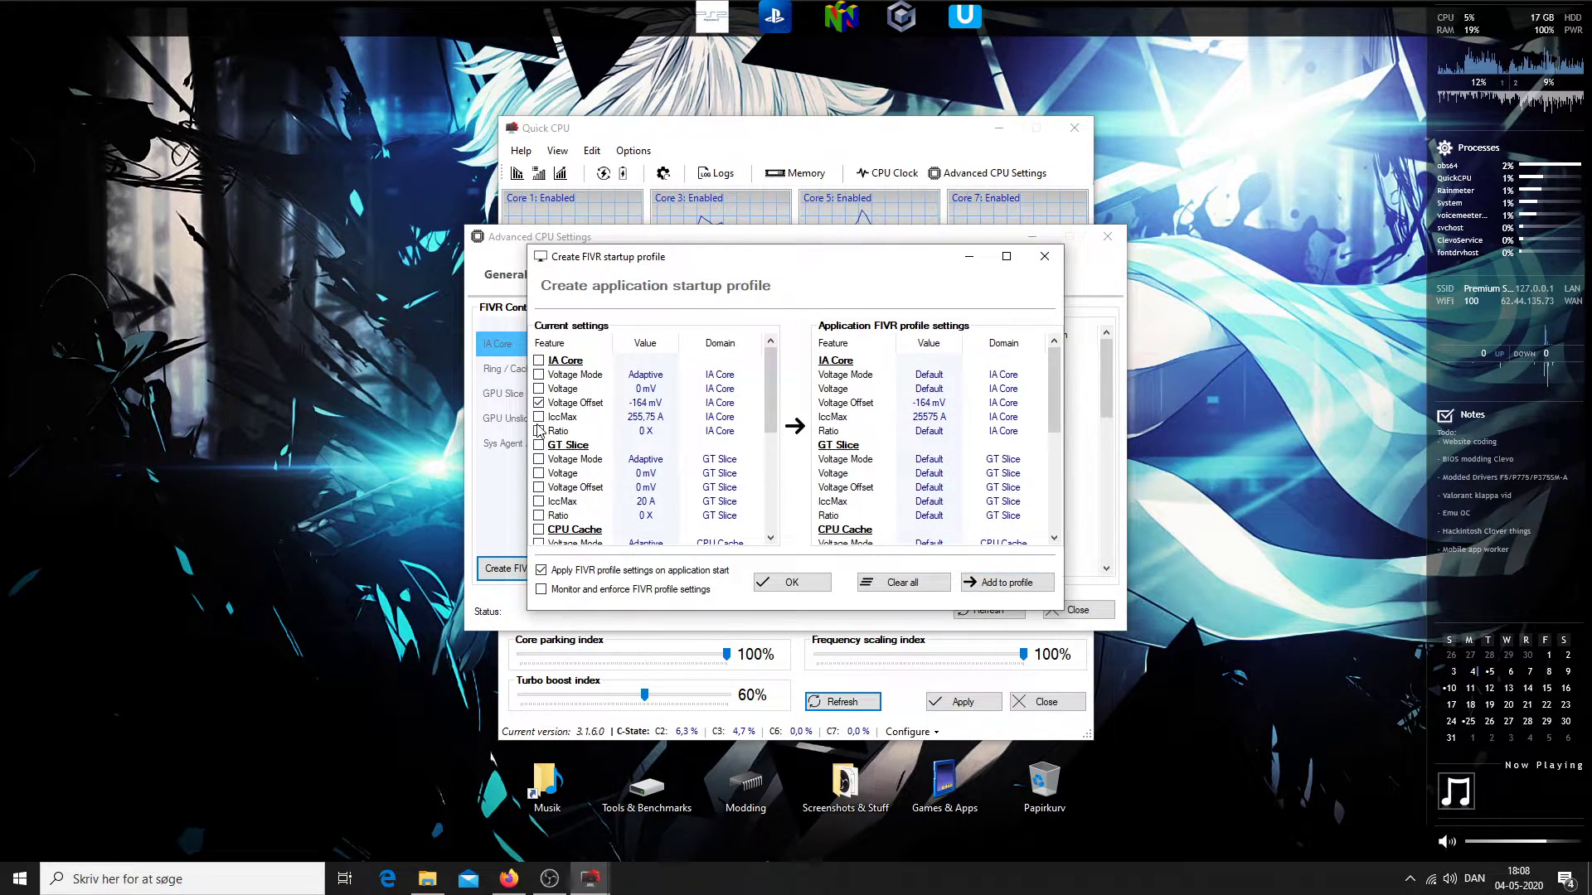
pyautogui.click(540, 417)
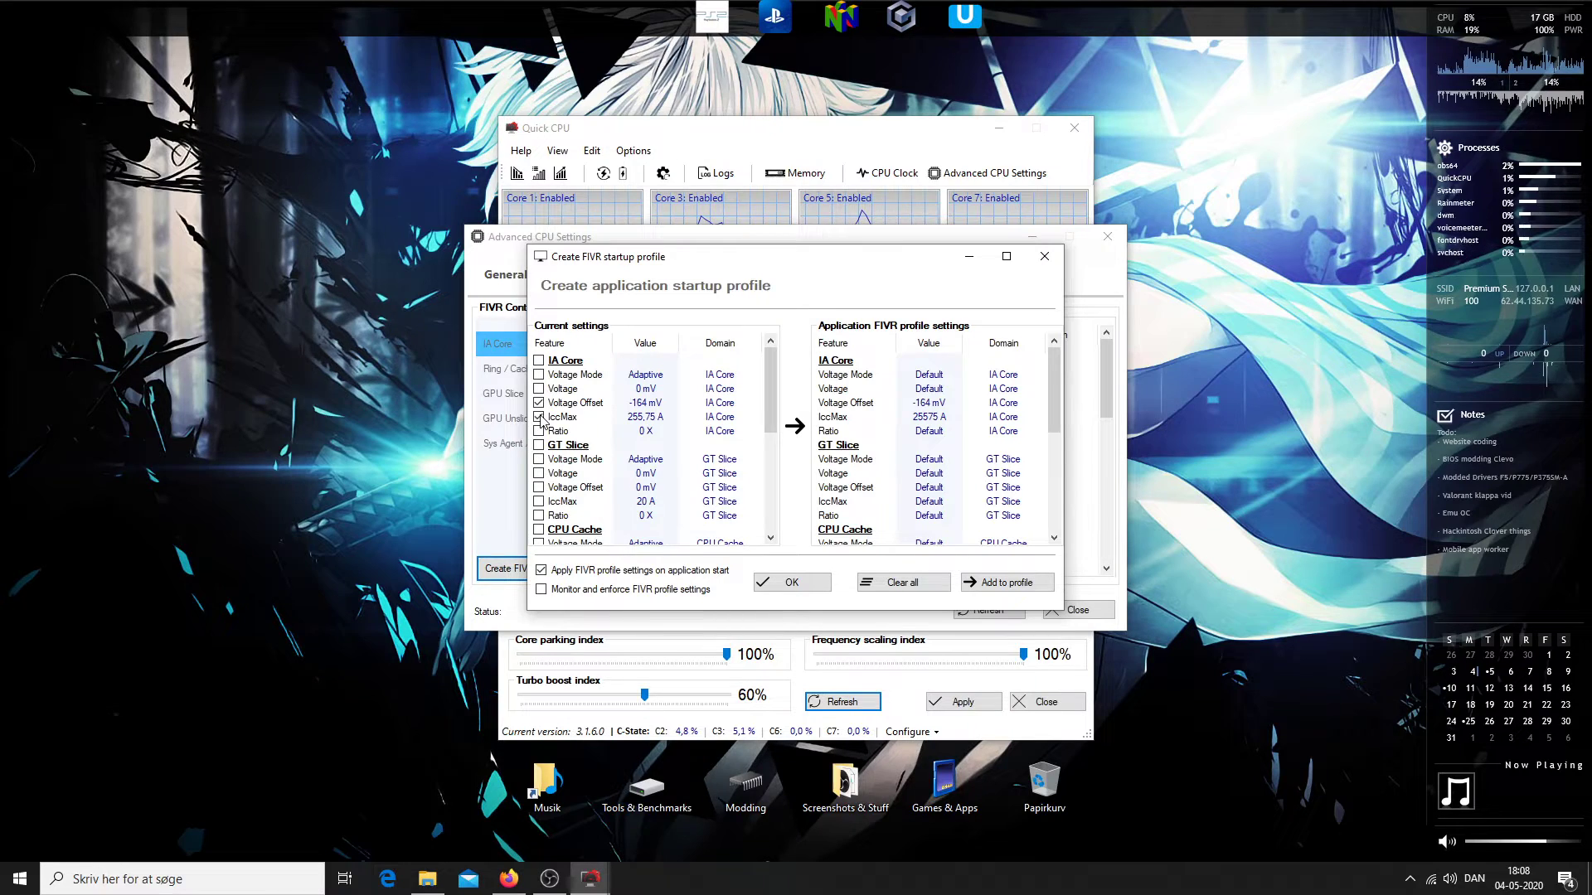
pyautogui.click(1002, 584)
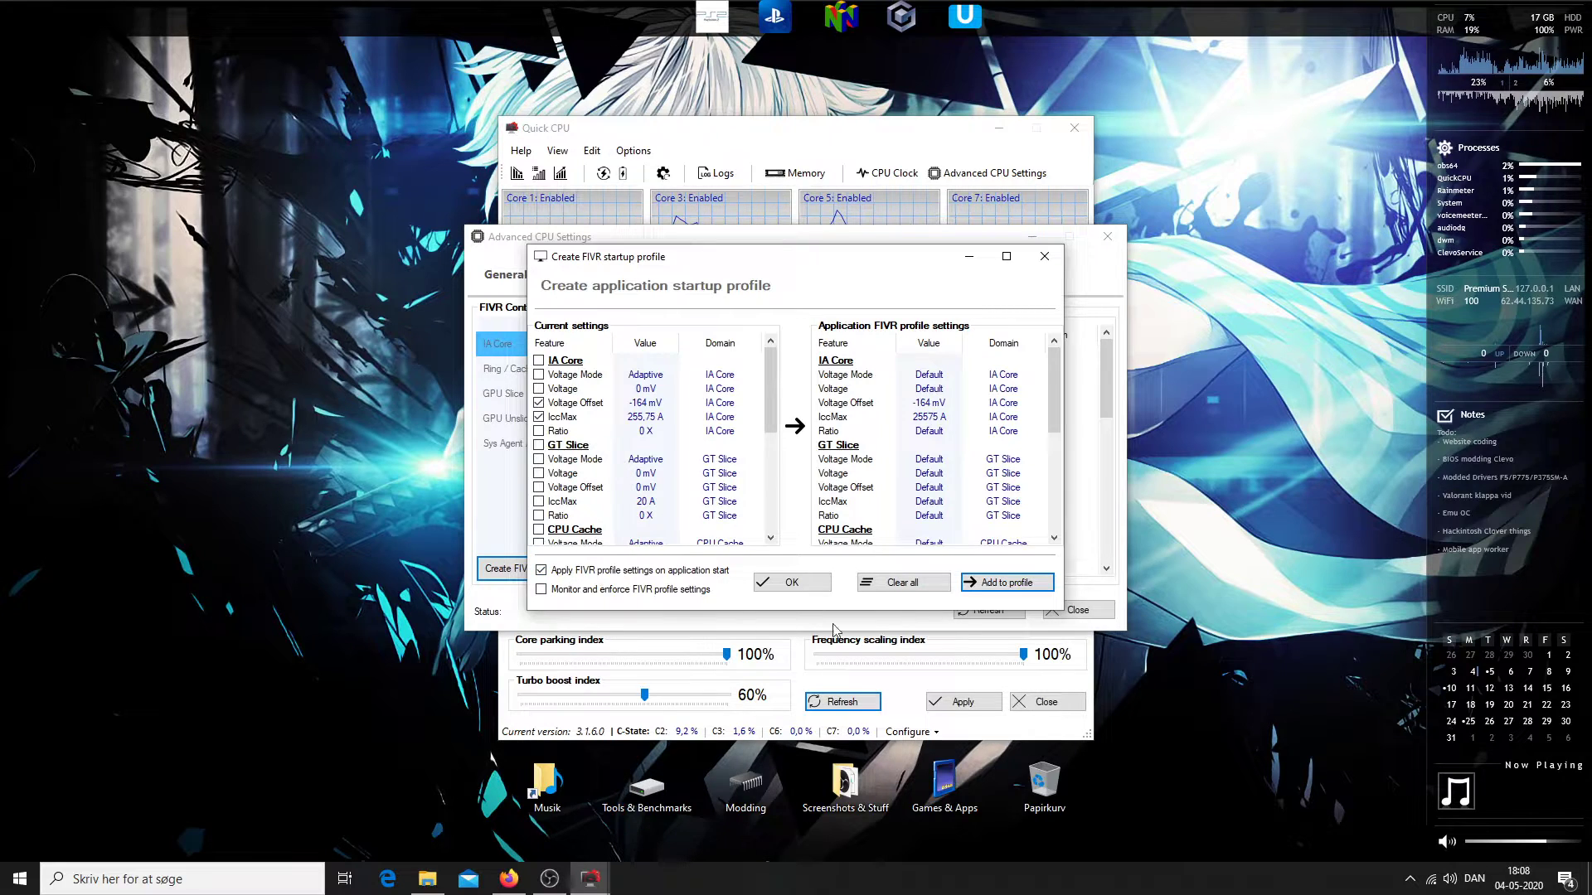
pyautogui.click(796, 586)
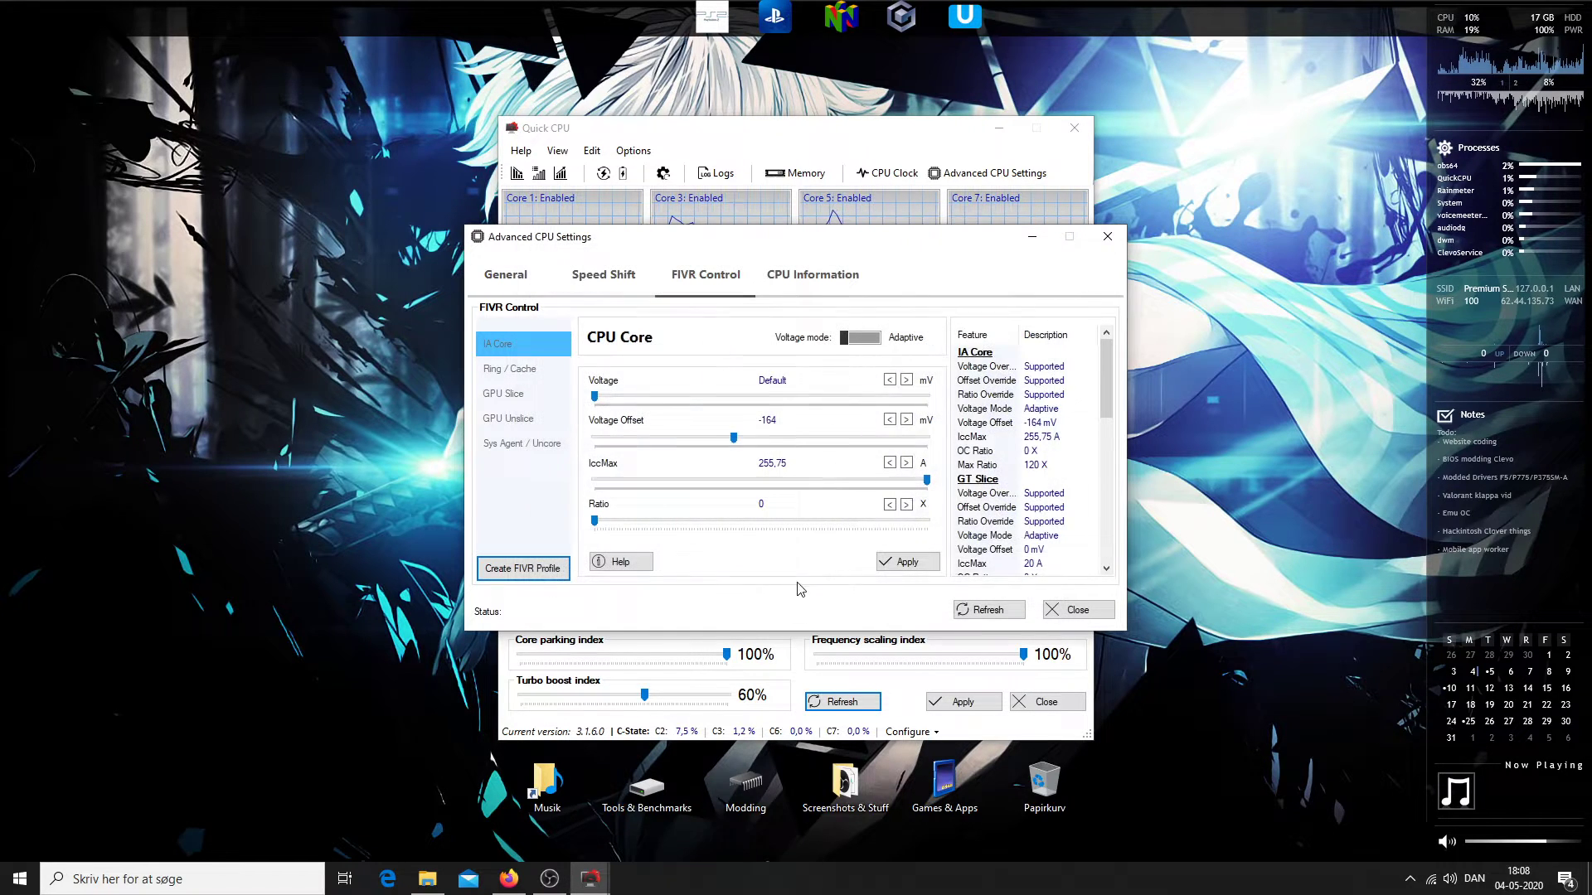
# Apply the FIVR voltage settings and close Advanced CPU Settings
pyautogui.click(895, 561)
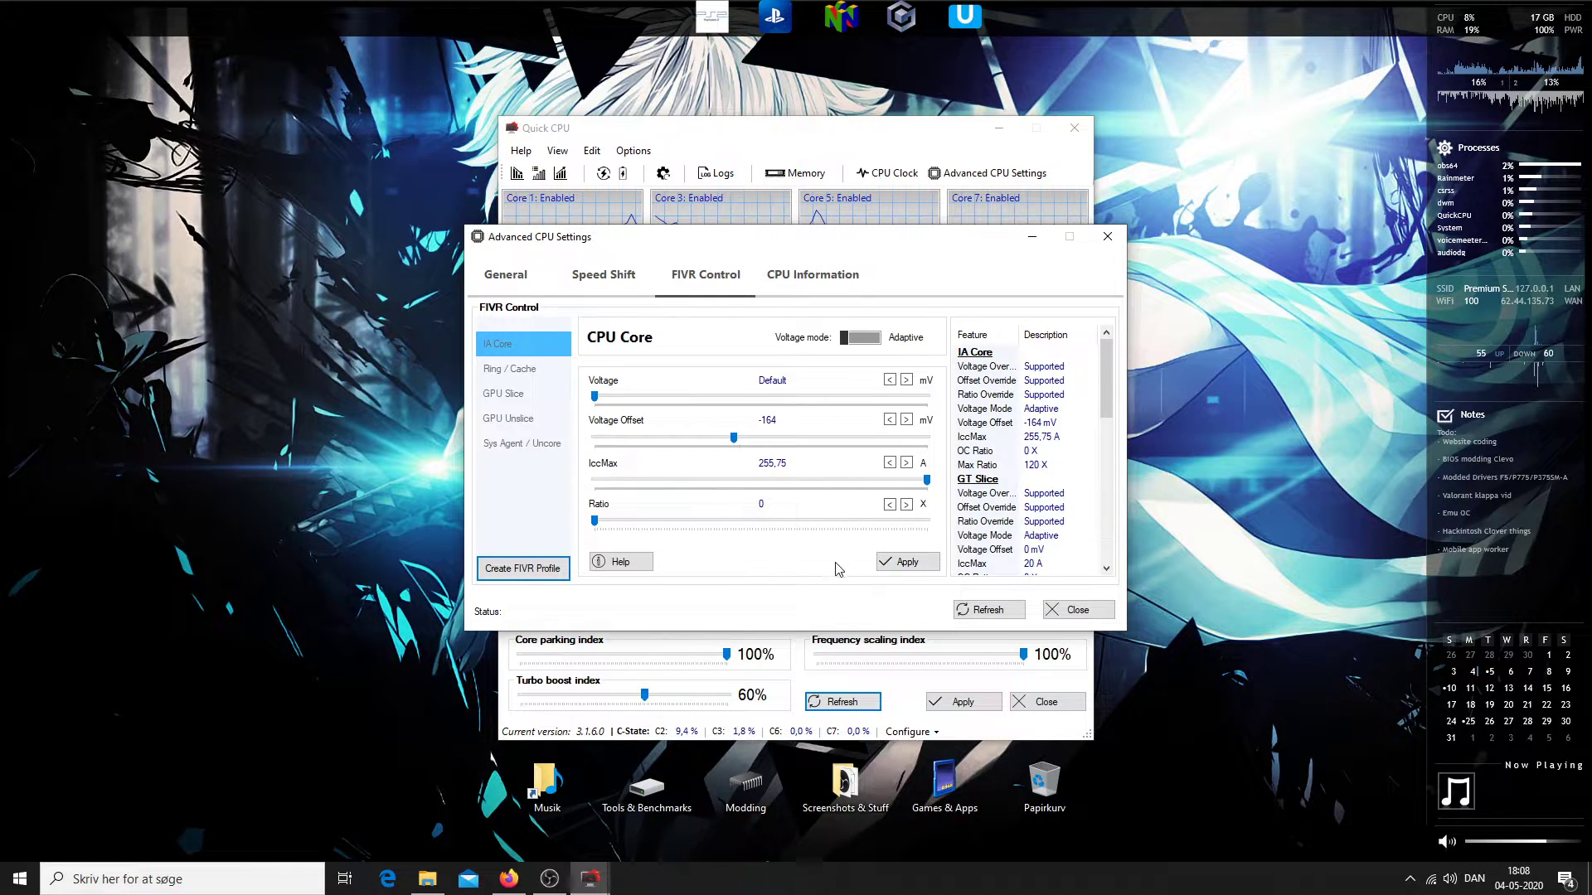
pyautogui.click(909, 563)
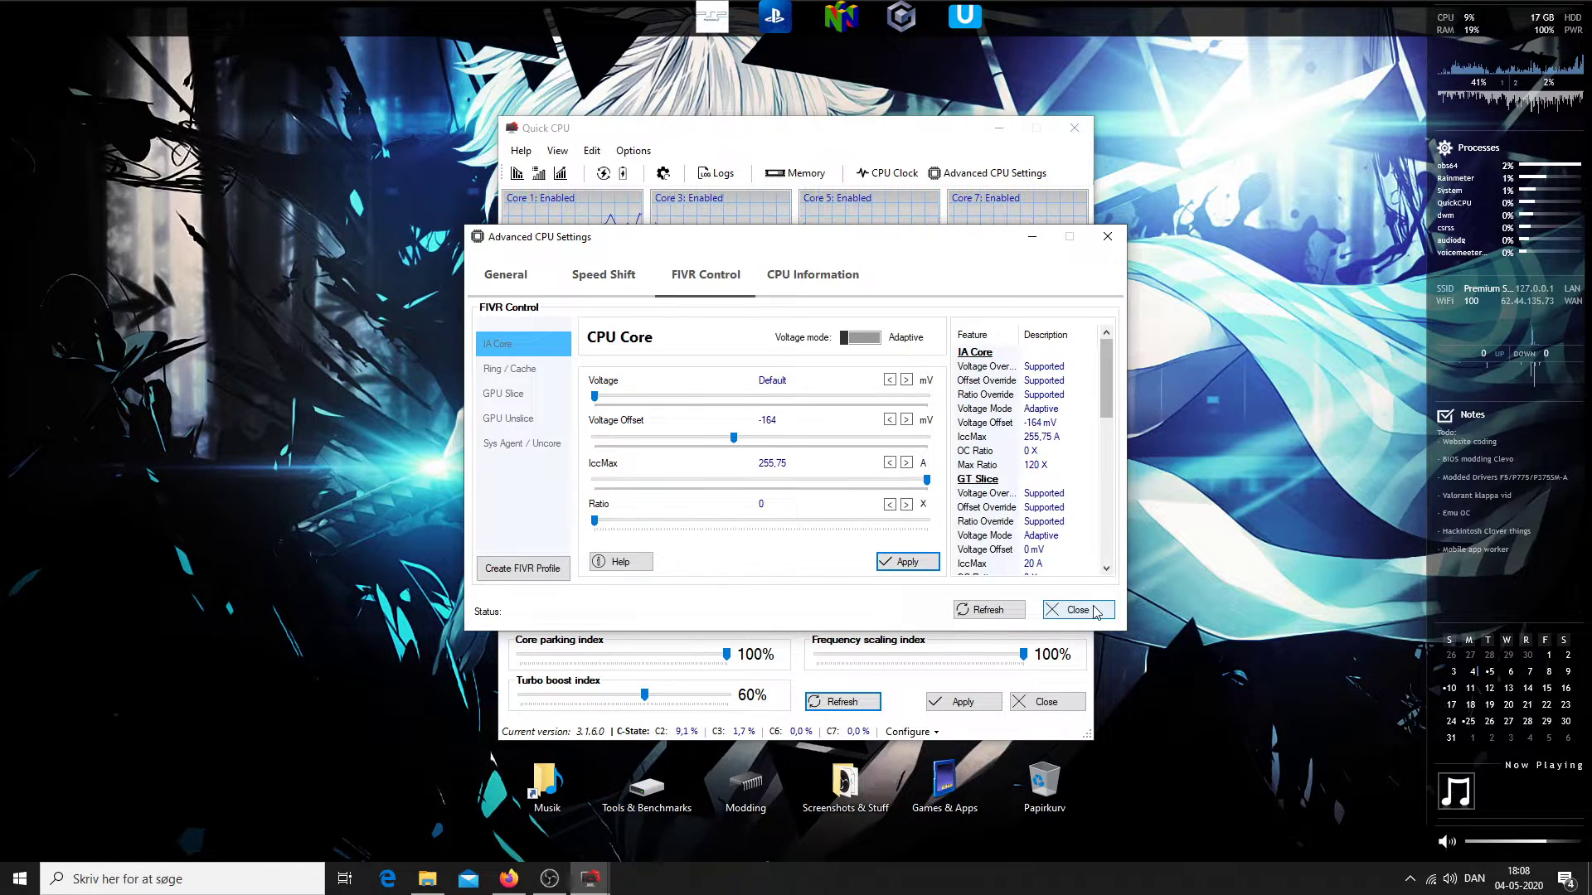
pyautogui.click(1049, 658)
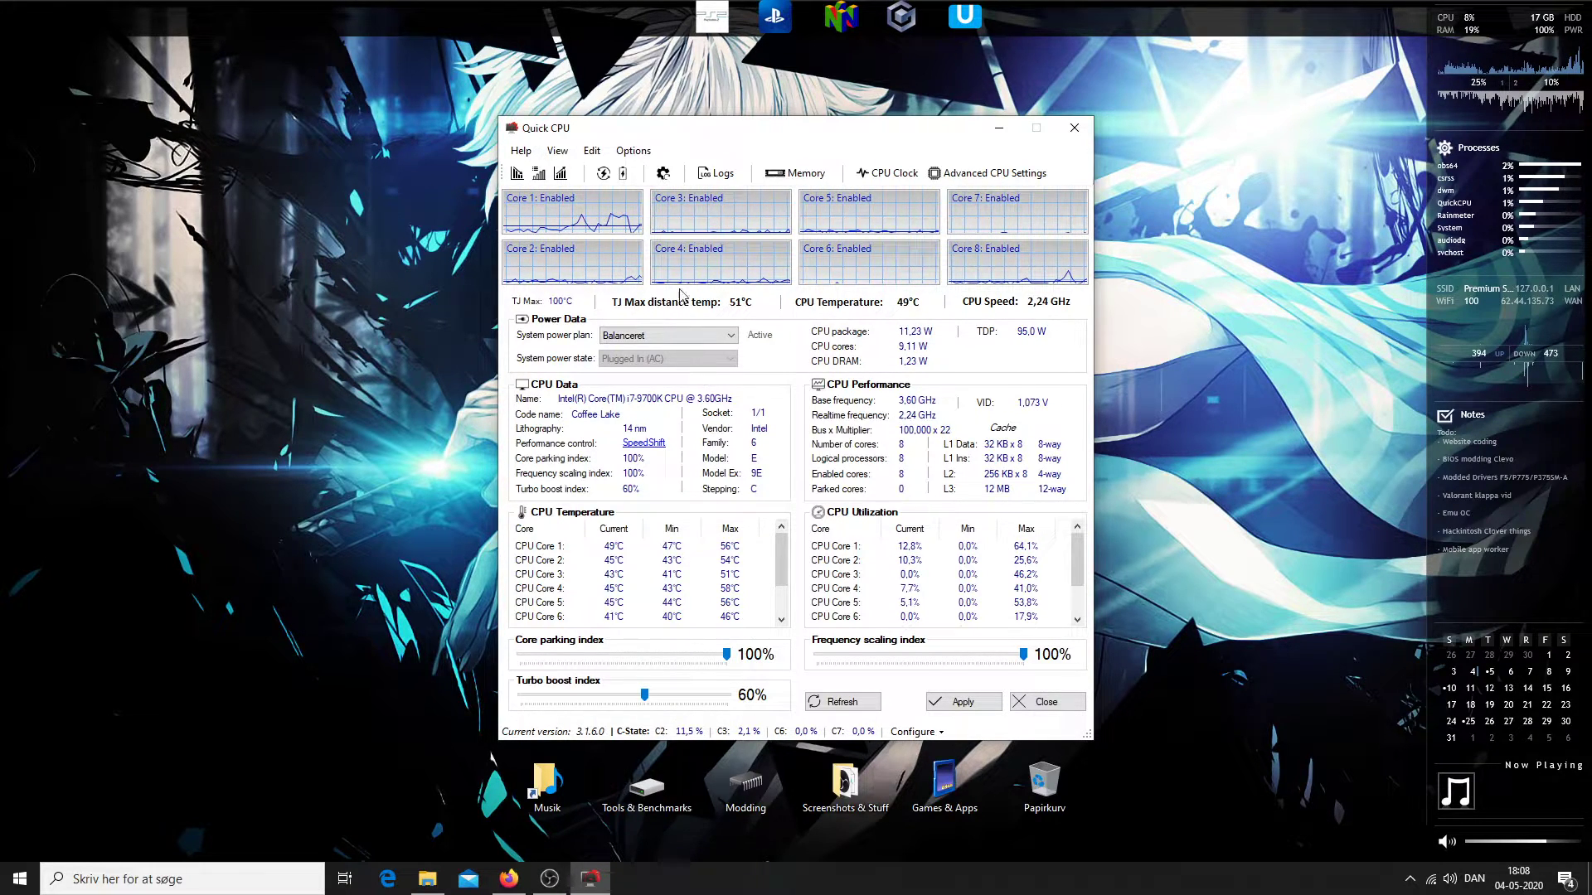
# Toggle Quick CPU's minimise-to-system-tray option, then bring up Windows search
pyautogui.click(635, 154)
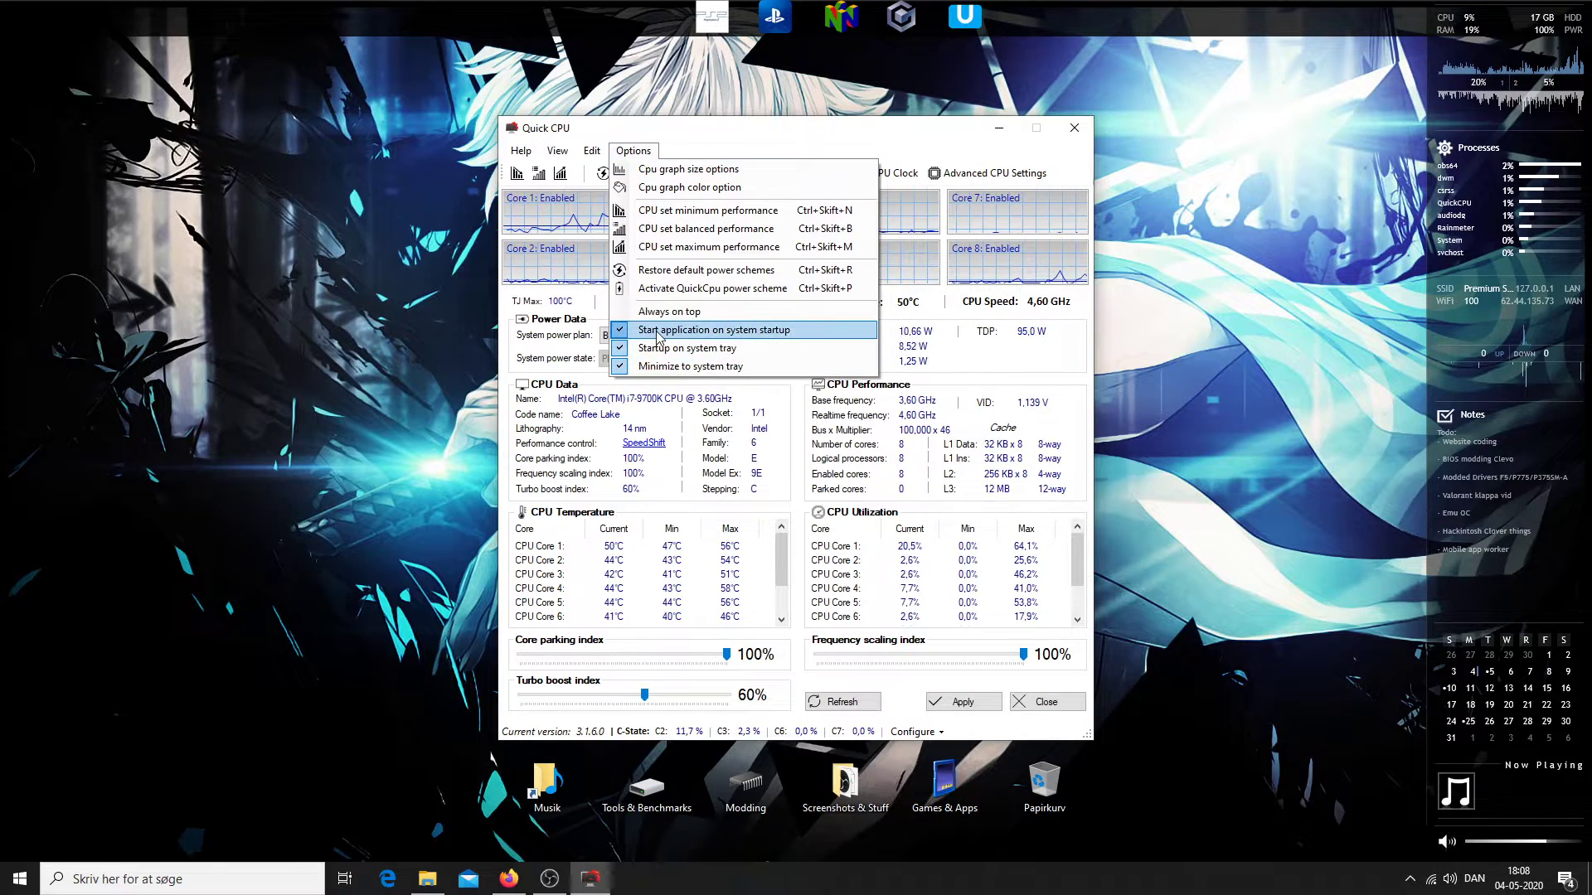
pyautogui.click(789, 367)
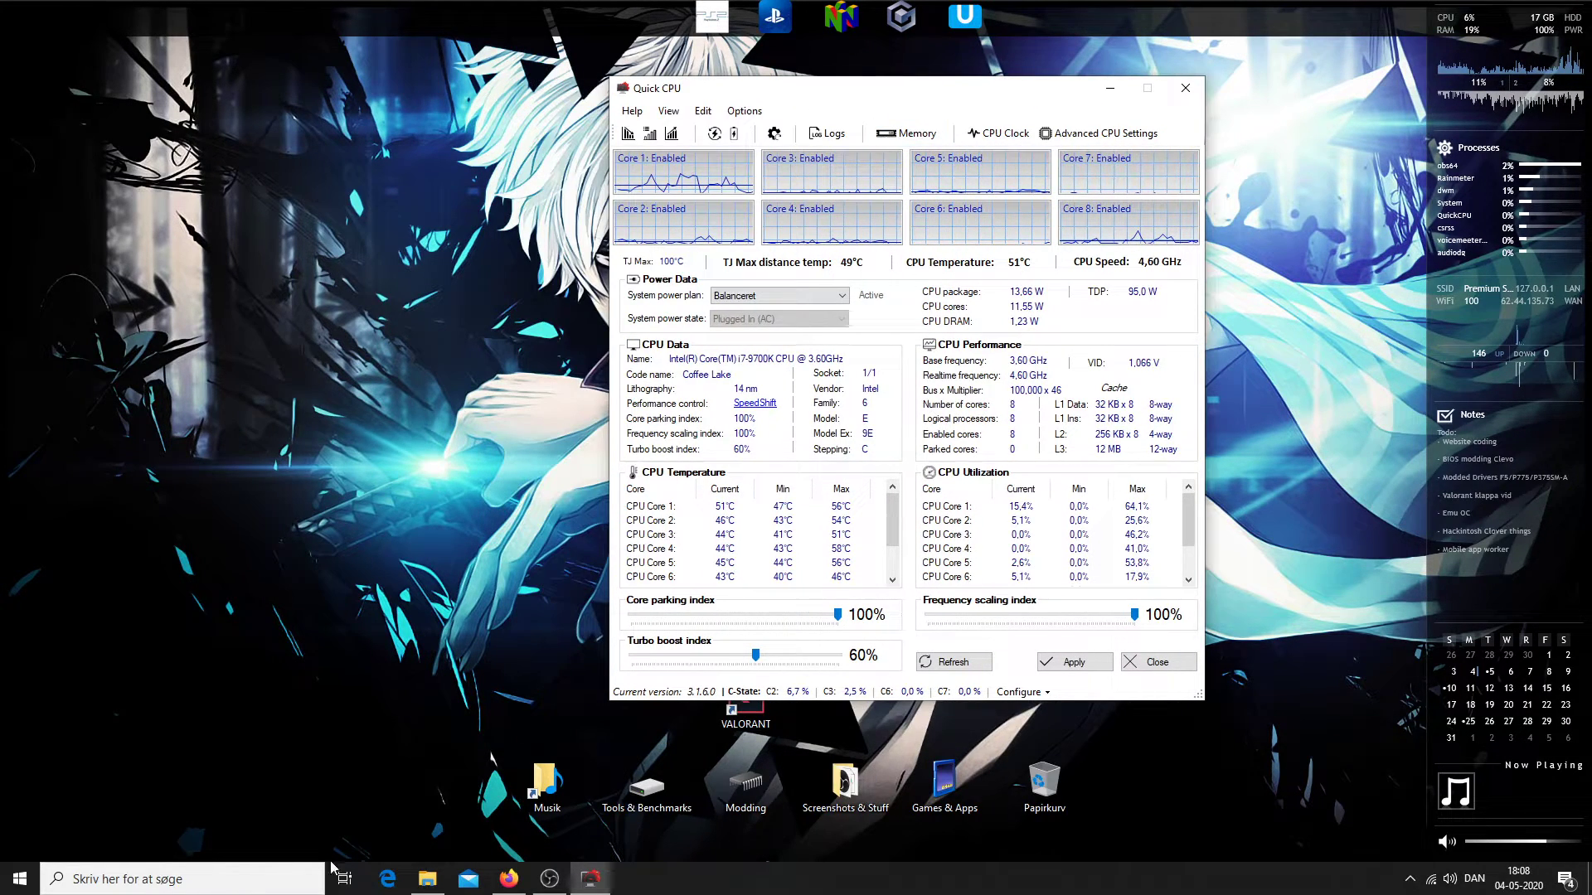
pyautogui.click(170, 883)
pyautogui.write('hwinf')
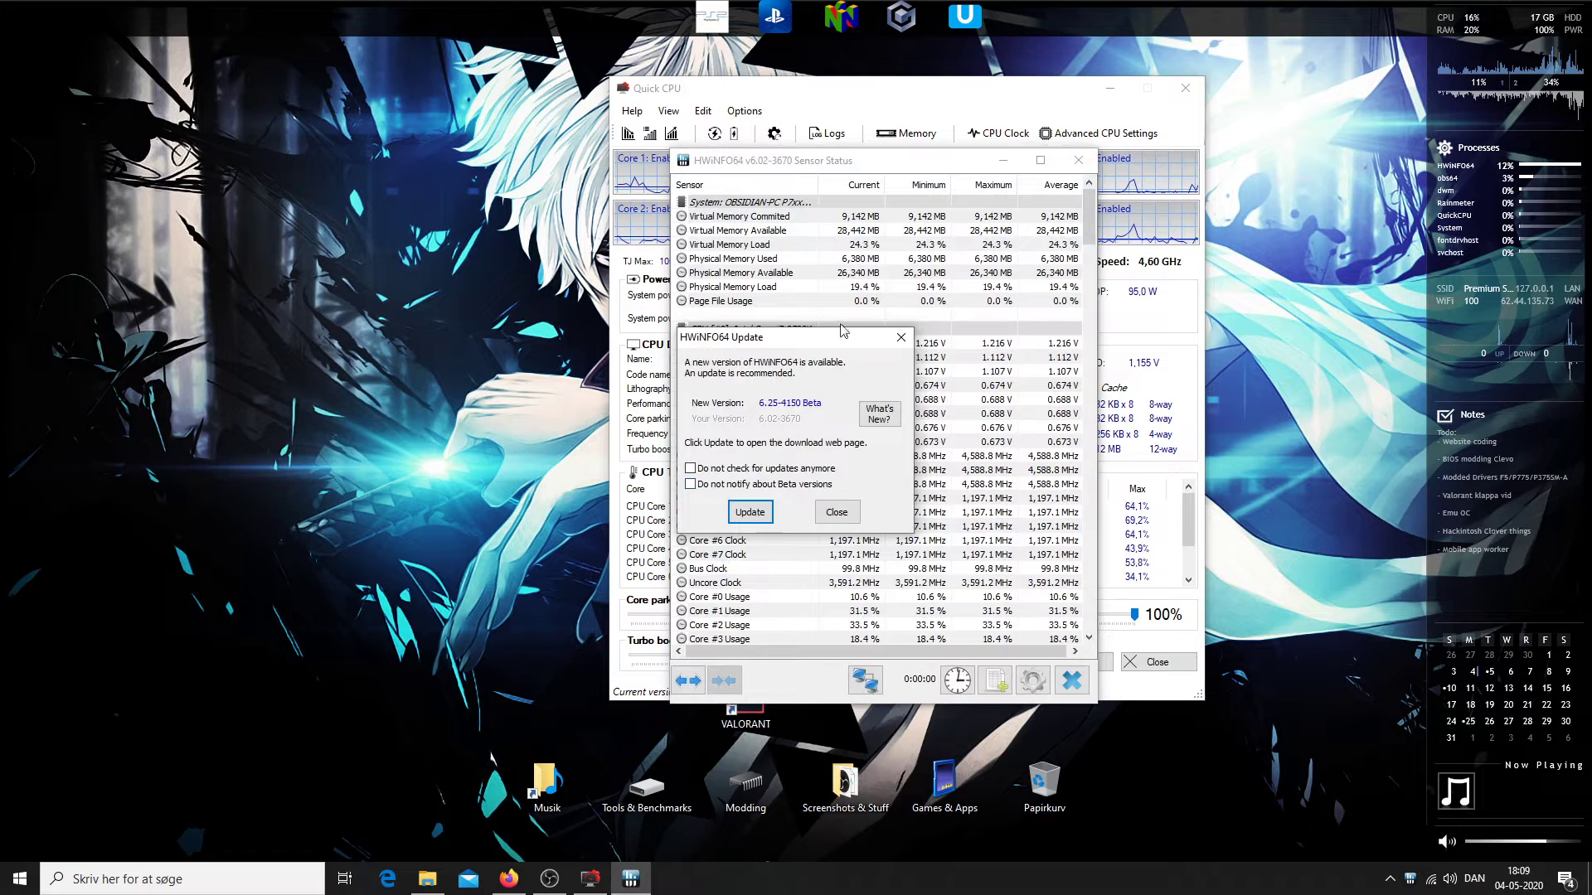
# Launch HWiNFO64 sensors via 'hwinf', dismiss the update notice, and check the Core #1 and #6 clocks
pyautogui.click(837, 511)
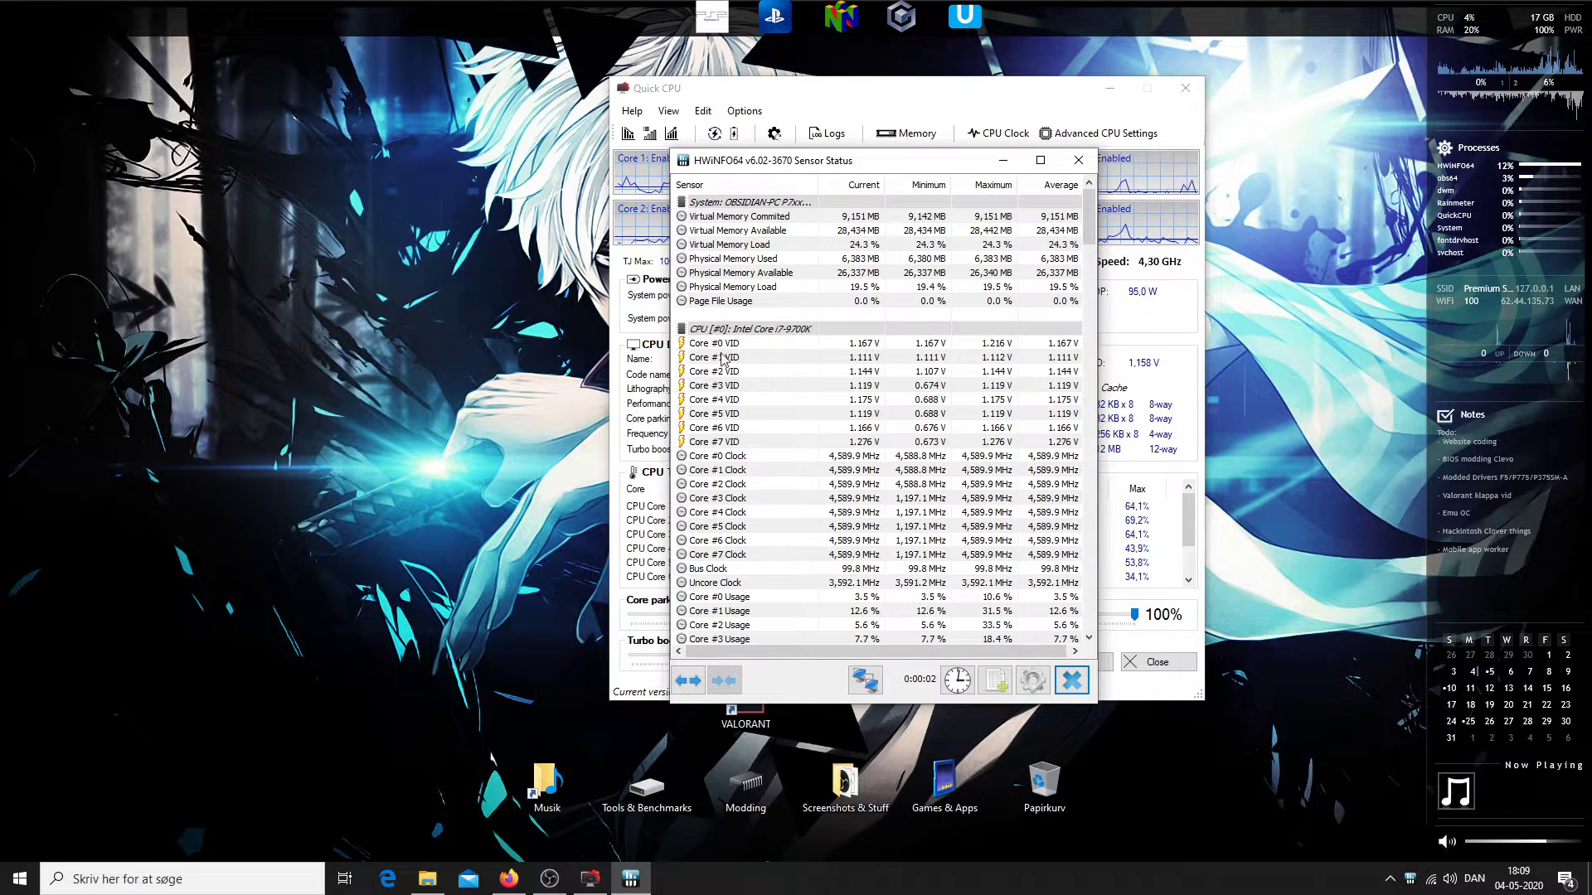
pyautogui.click(838, 470)
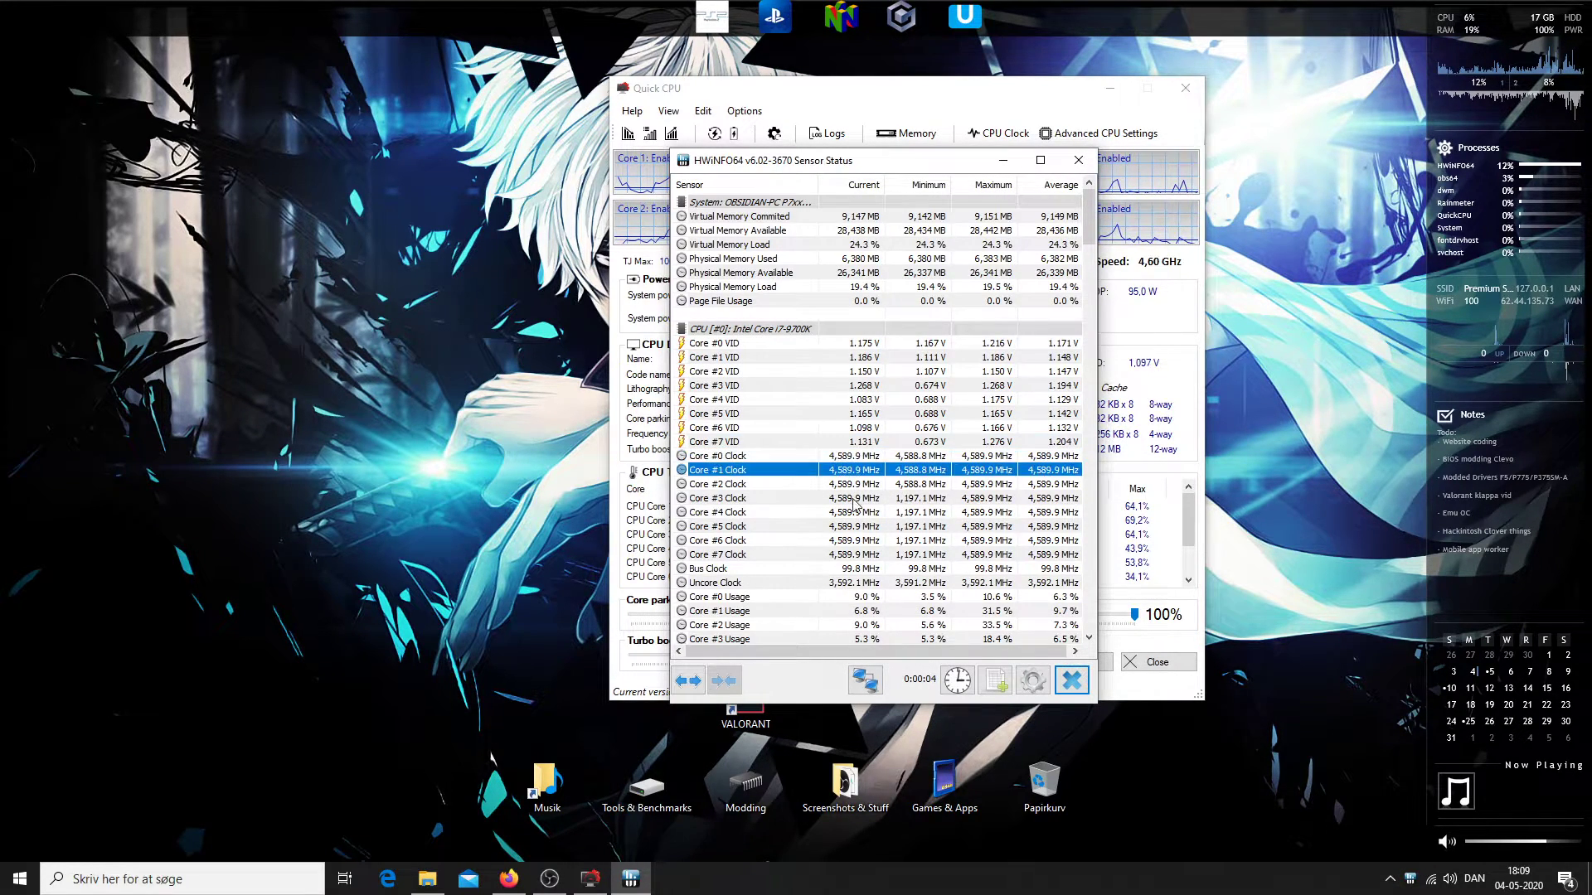
pyautogui.click(854, 541)
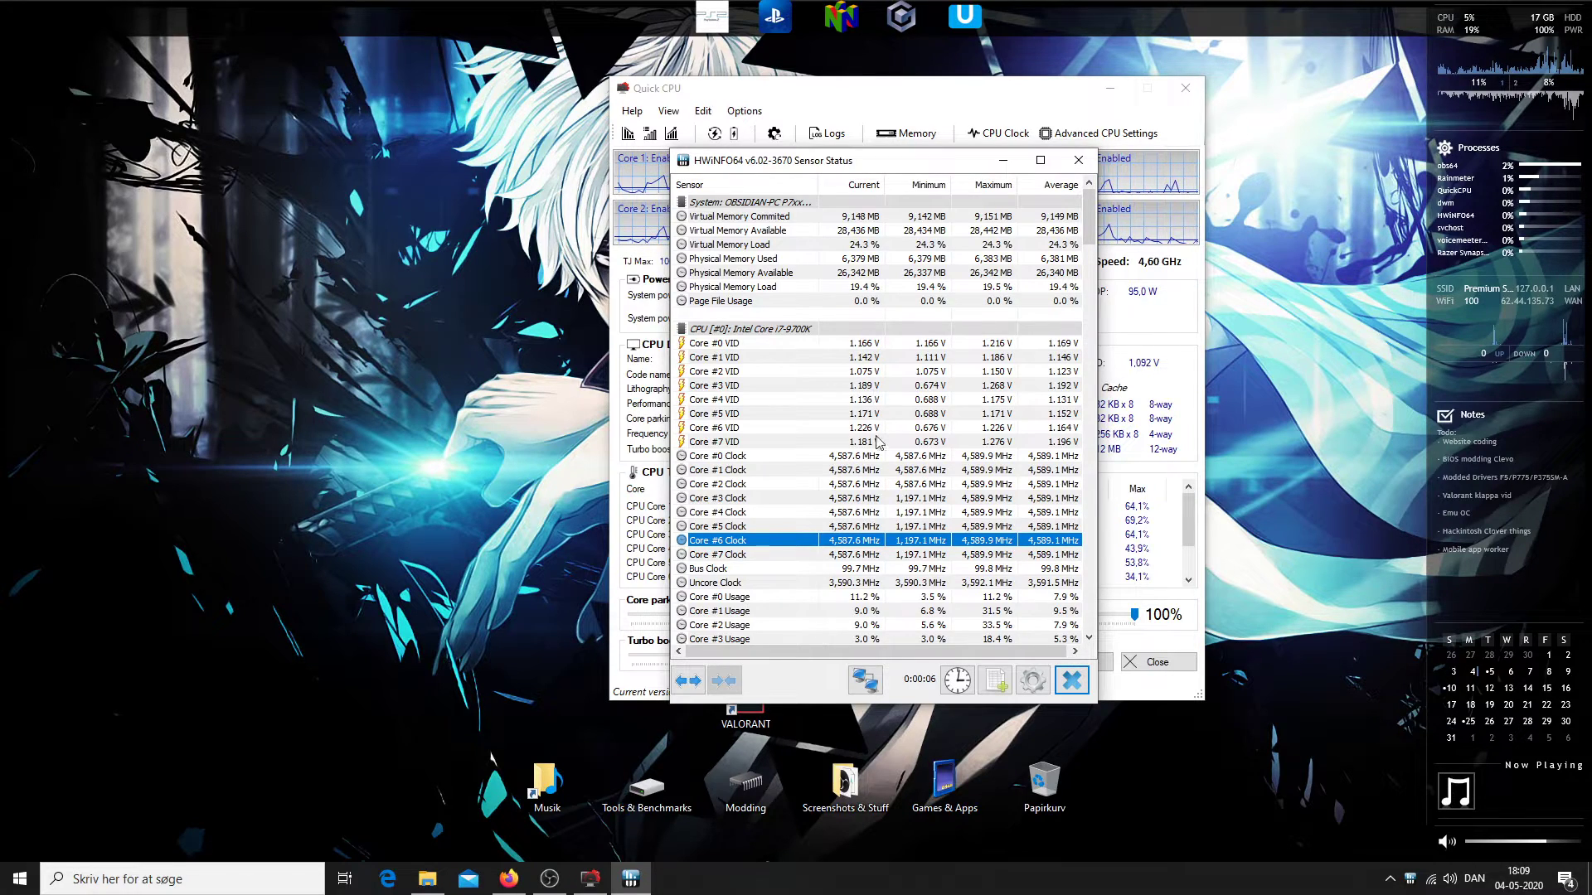
pyautogui.moveTo(1088, 242); pyautogui.dragTo(1096, 312)
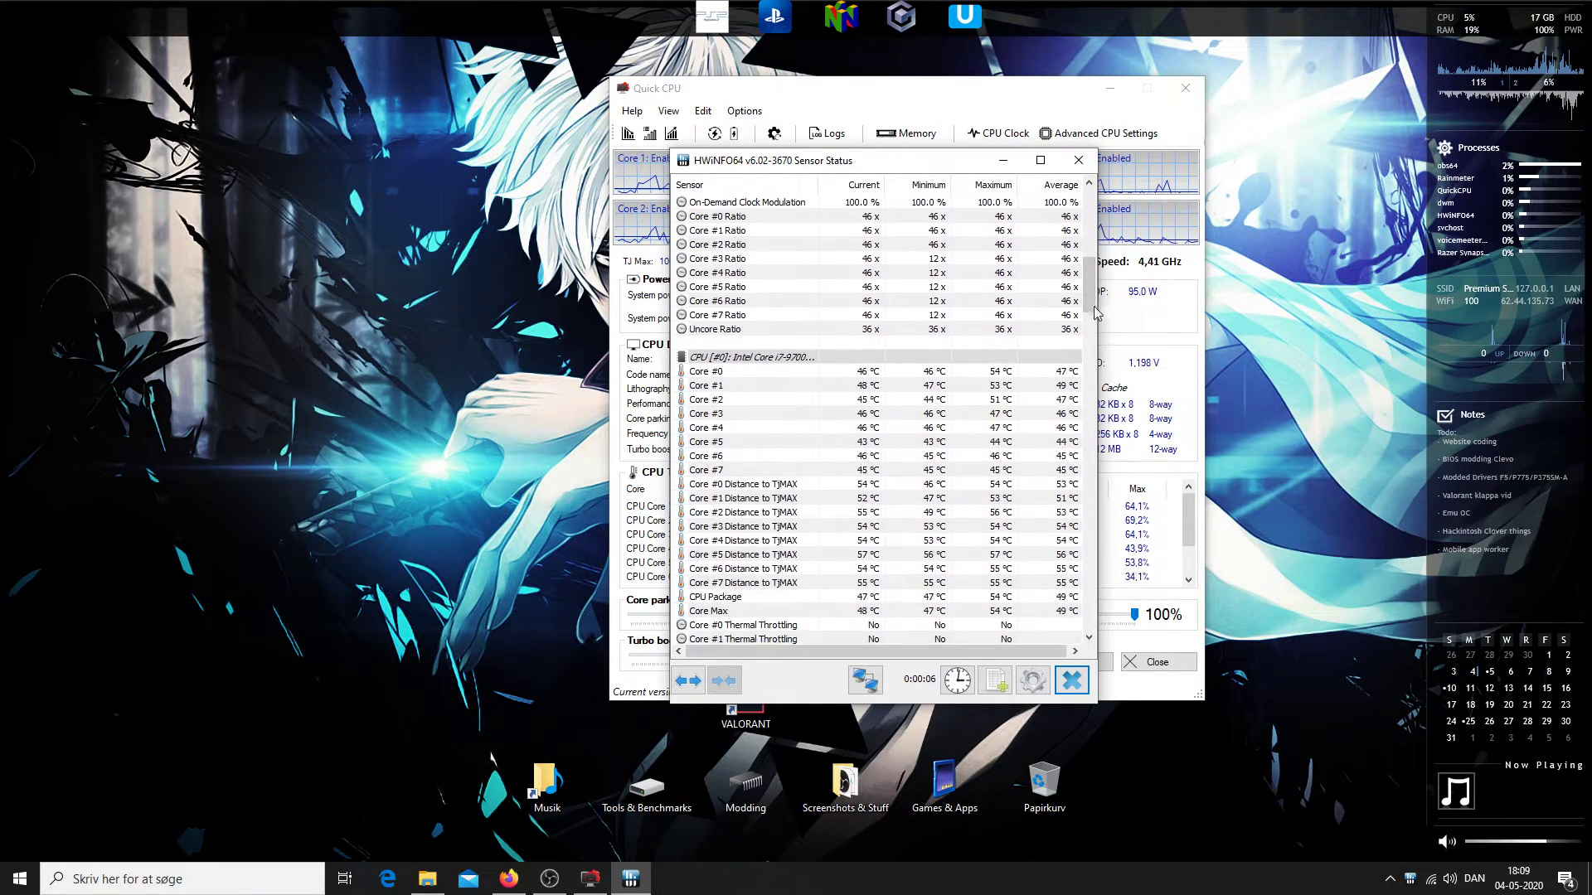
pyautogui.click(290, 889)
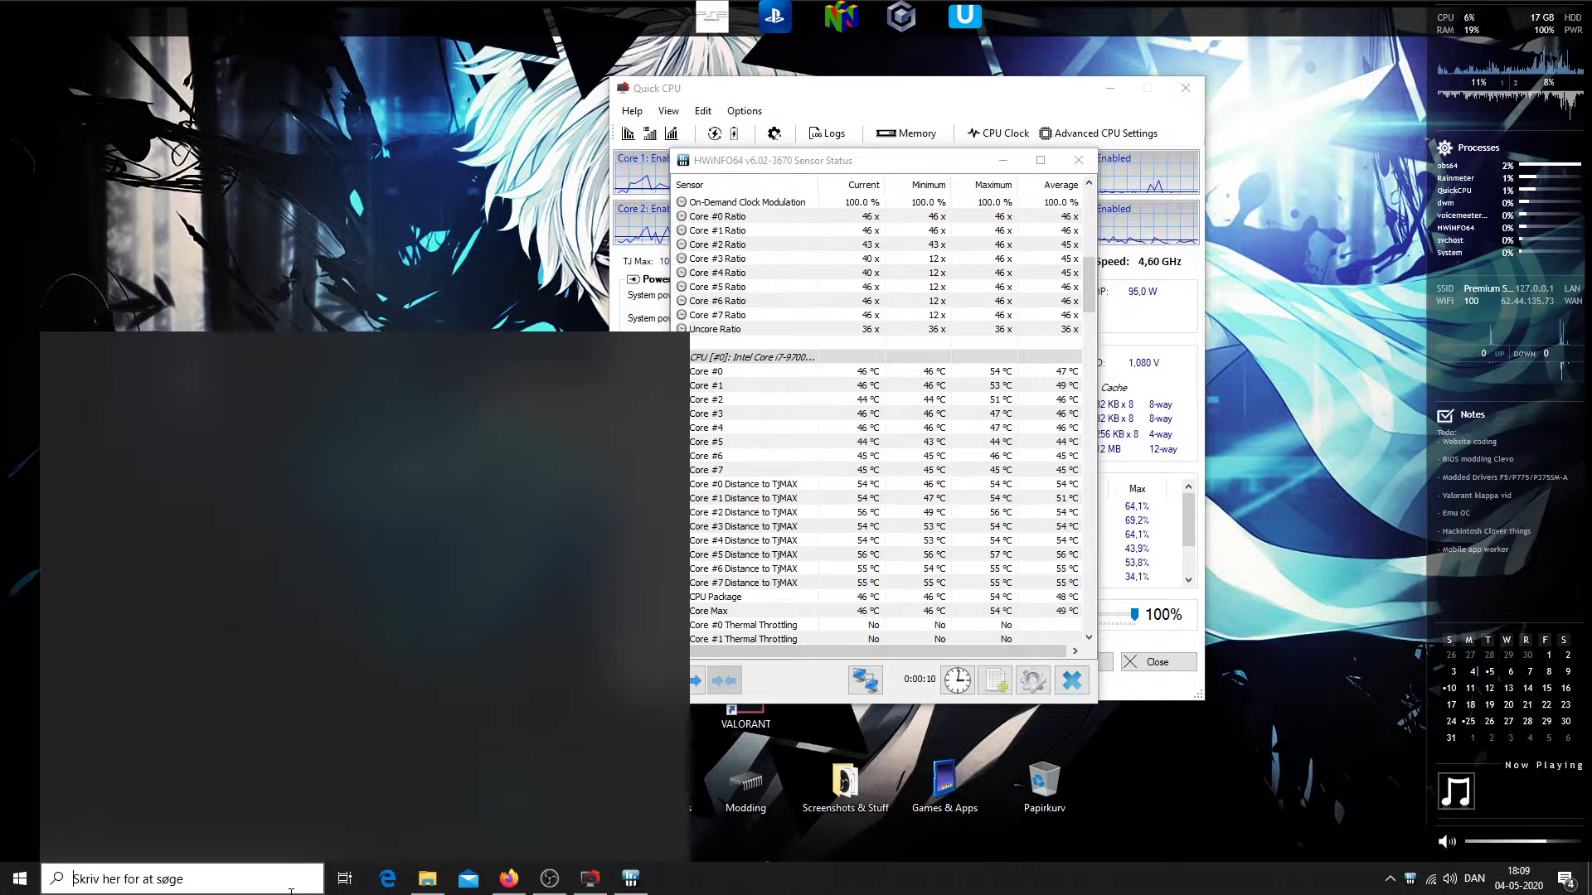
# Run the Cinebench R20 CPU test and confirm in HWiNFO64 that every core holds 46x under load
pyautogui.write('cine')
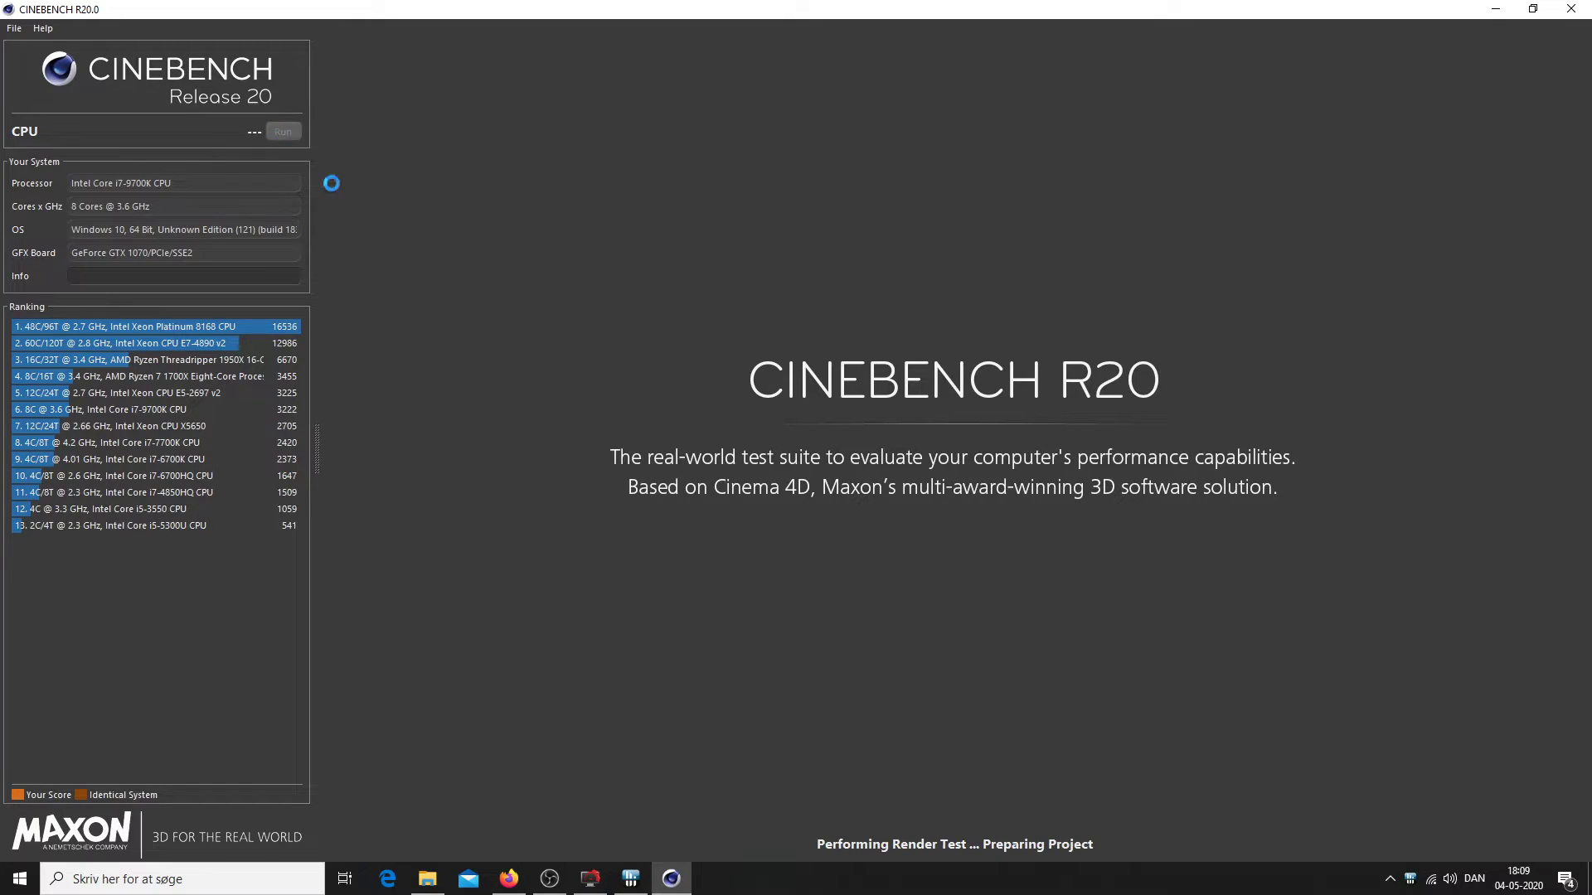
pyautogui.click(631, 879)
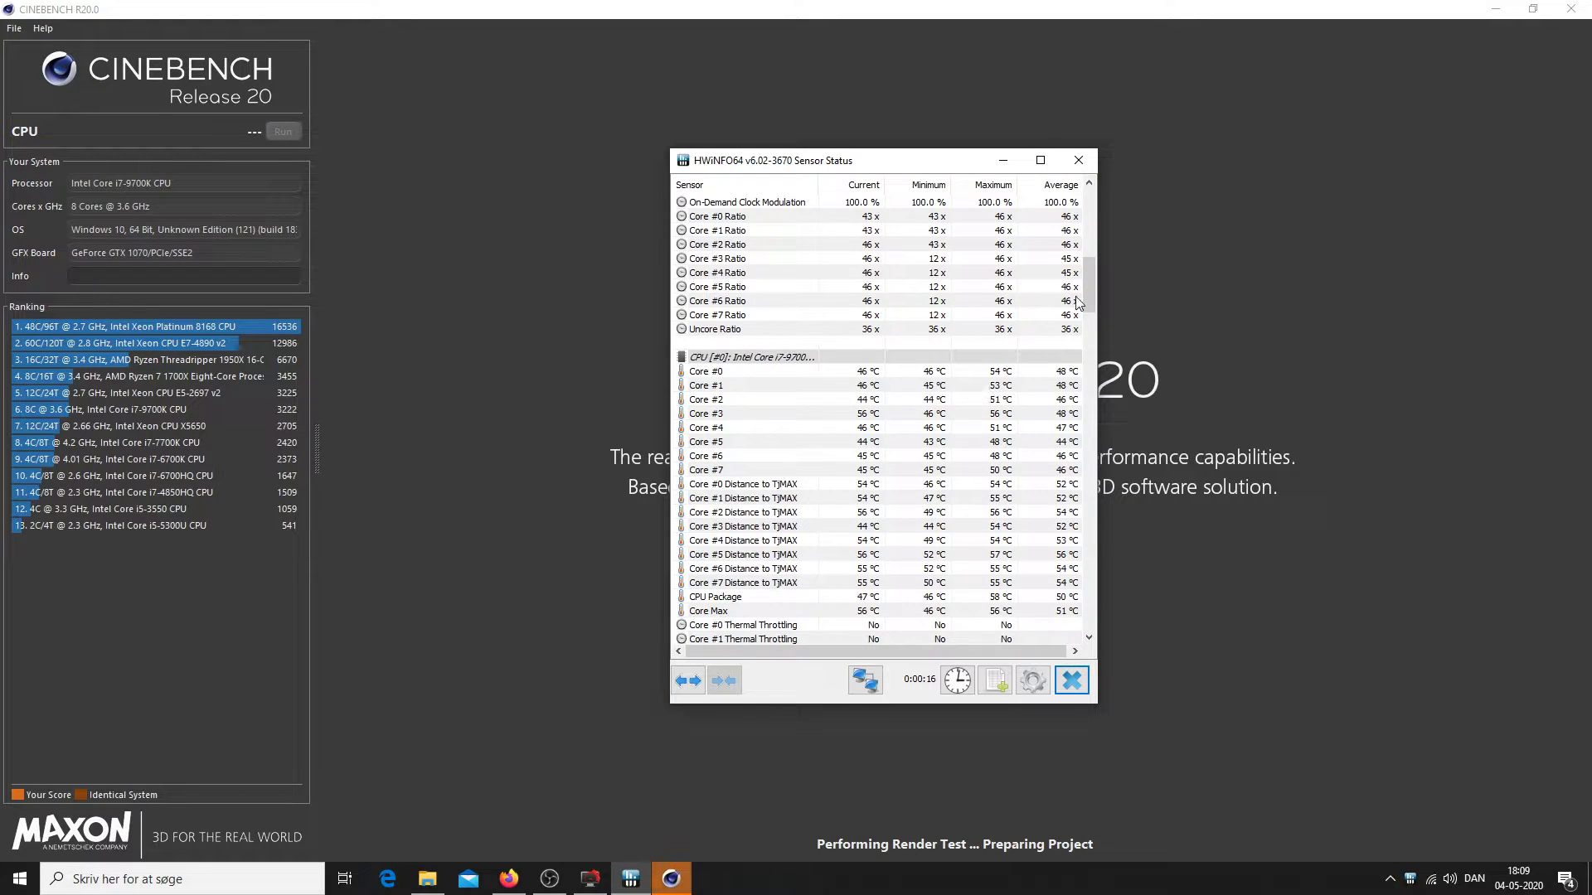
pyautogui.moveTo(1086, 290); pyautogui.dragTo(1086, 232)
pyautogui.moveTo(883, 373); pyautogui.dragTo(880, 400)
pyautogui.click(1006, 516)
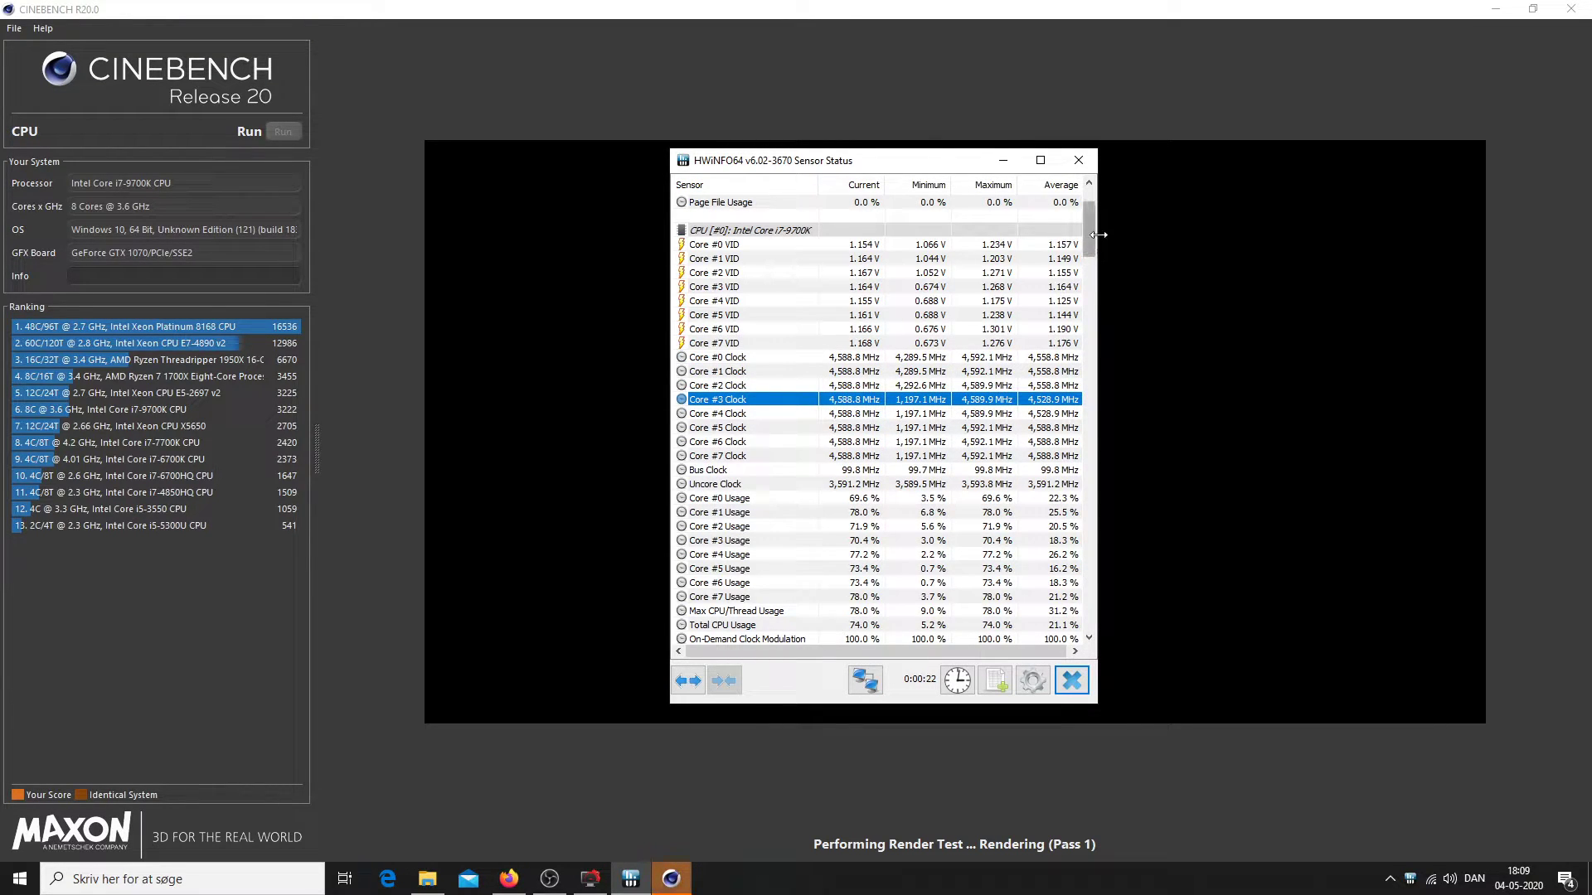
pyautogui.moveTo(1089, 232); pyautogui.dragTo(1087, 288)
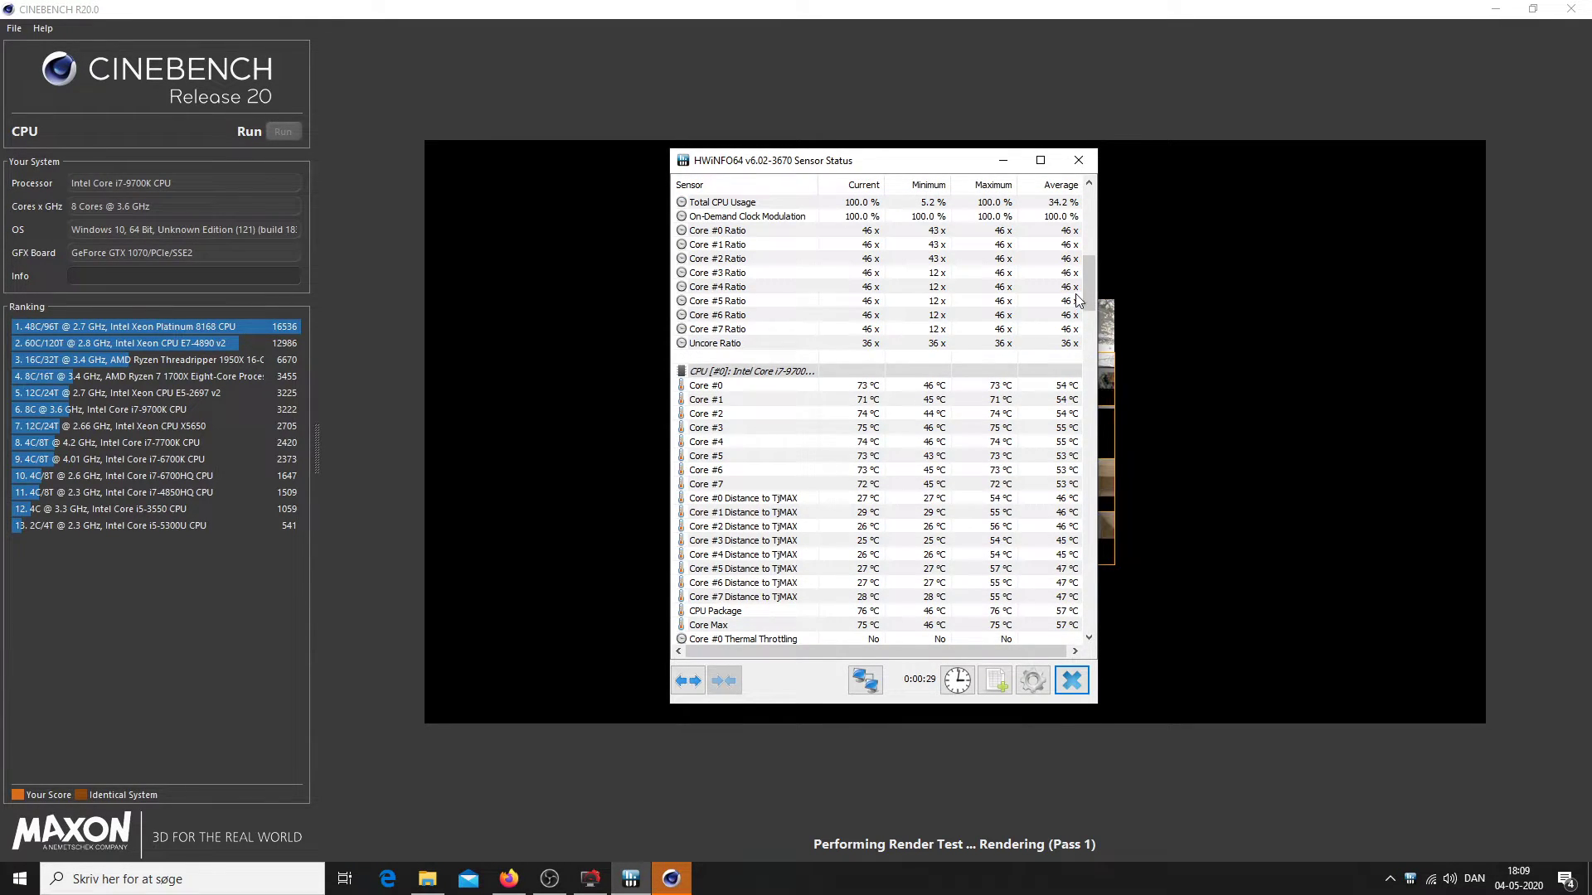
pyautogui.click(1076, 288)
pyautogui.moveTo(1091, 286); pyautogui.dragTo(1092, 278)
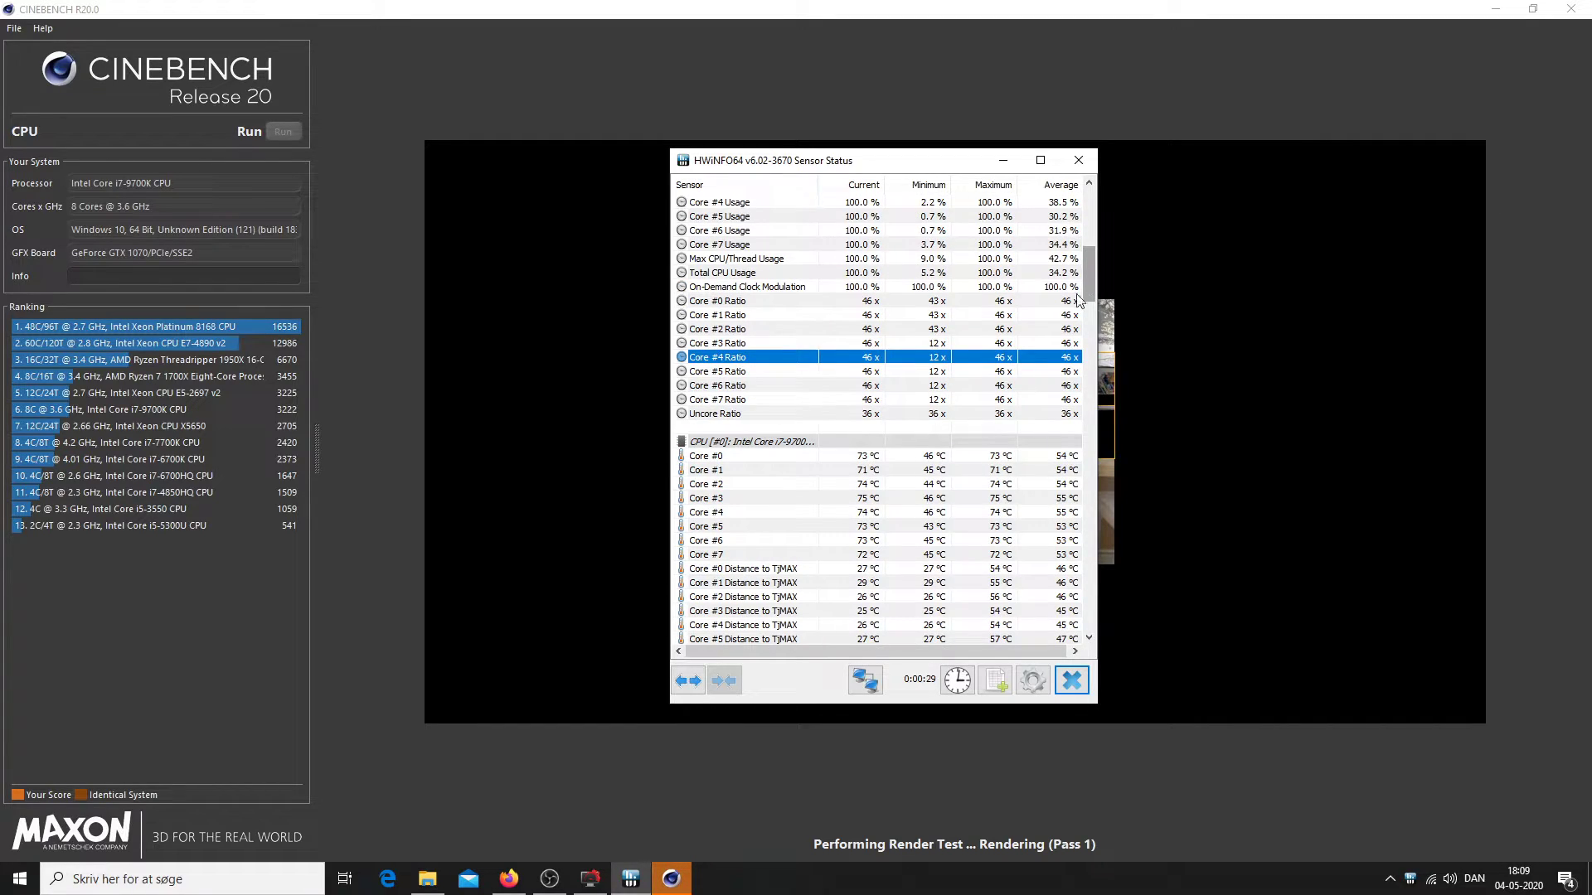
# Stop and close the Cinebench R20 render, then close the HWiNFO64 sensor window
pyautogui.click(1571, 9)
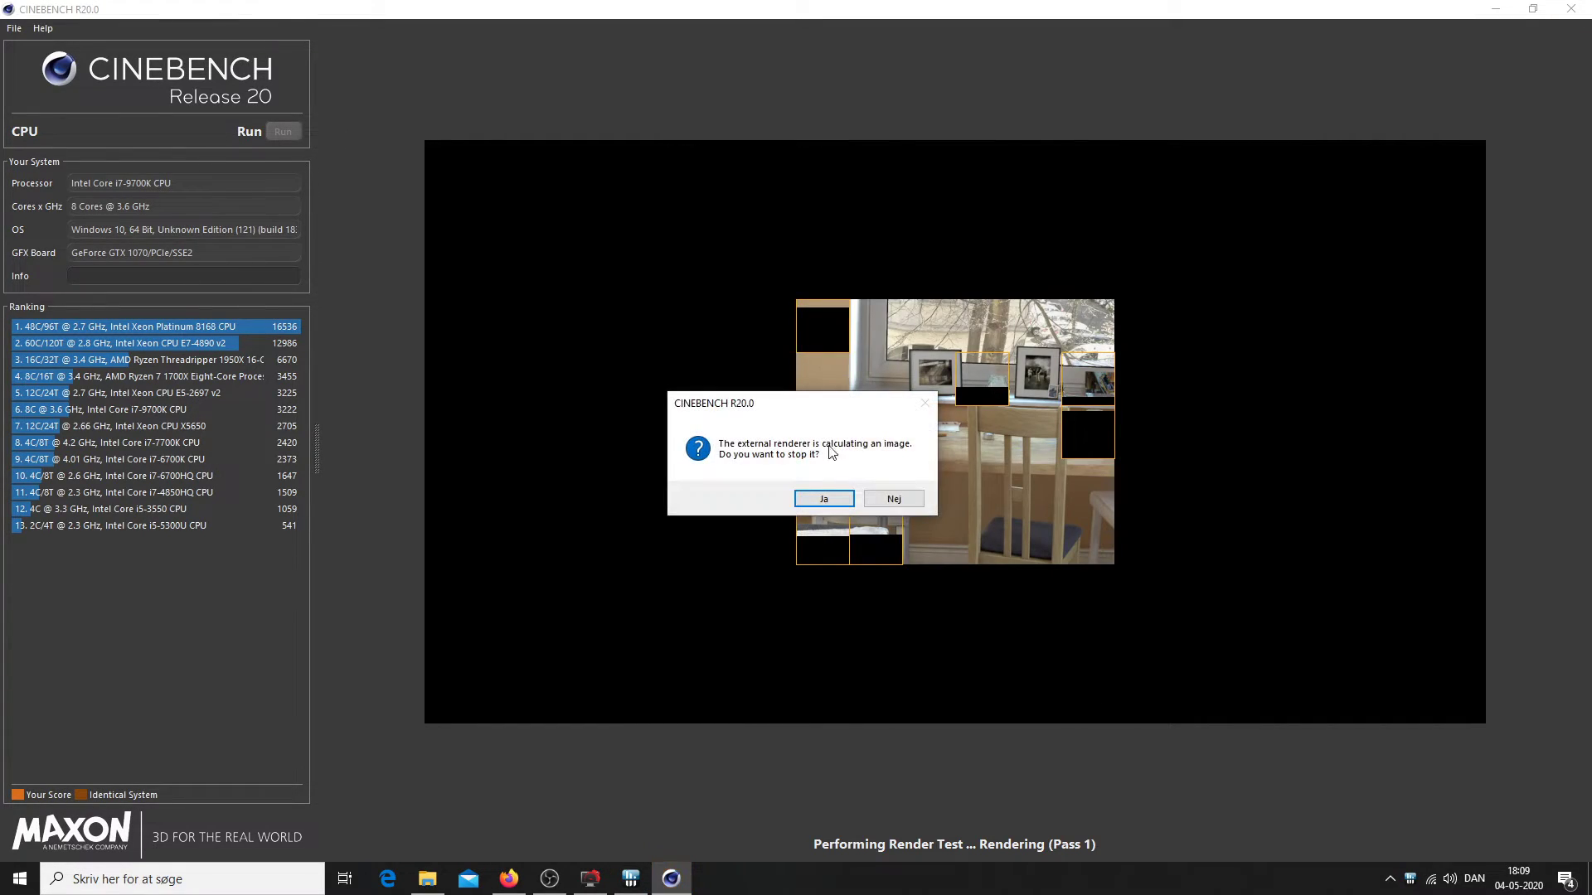
pyautogui.click(824, 499)
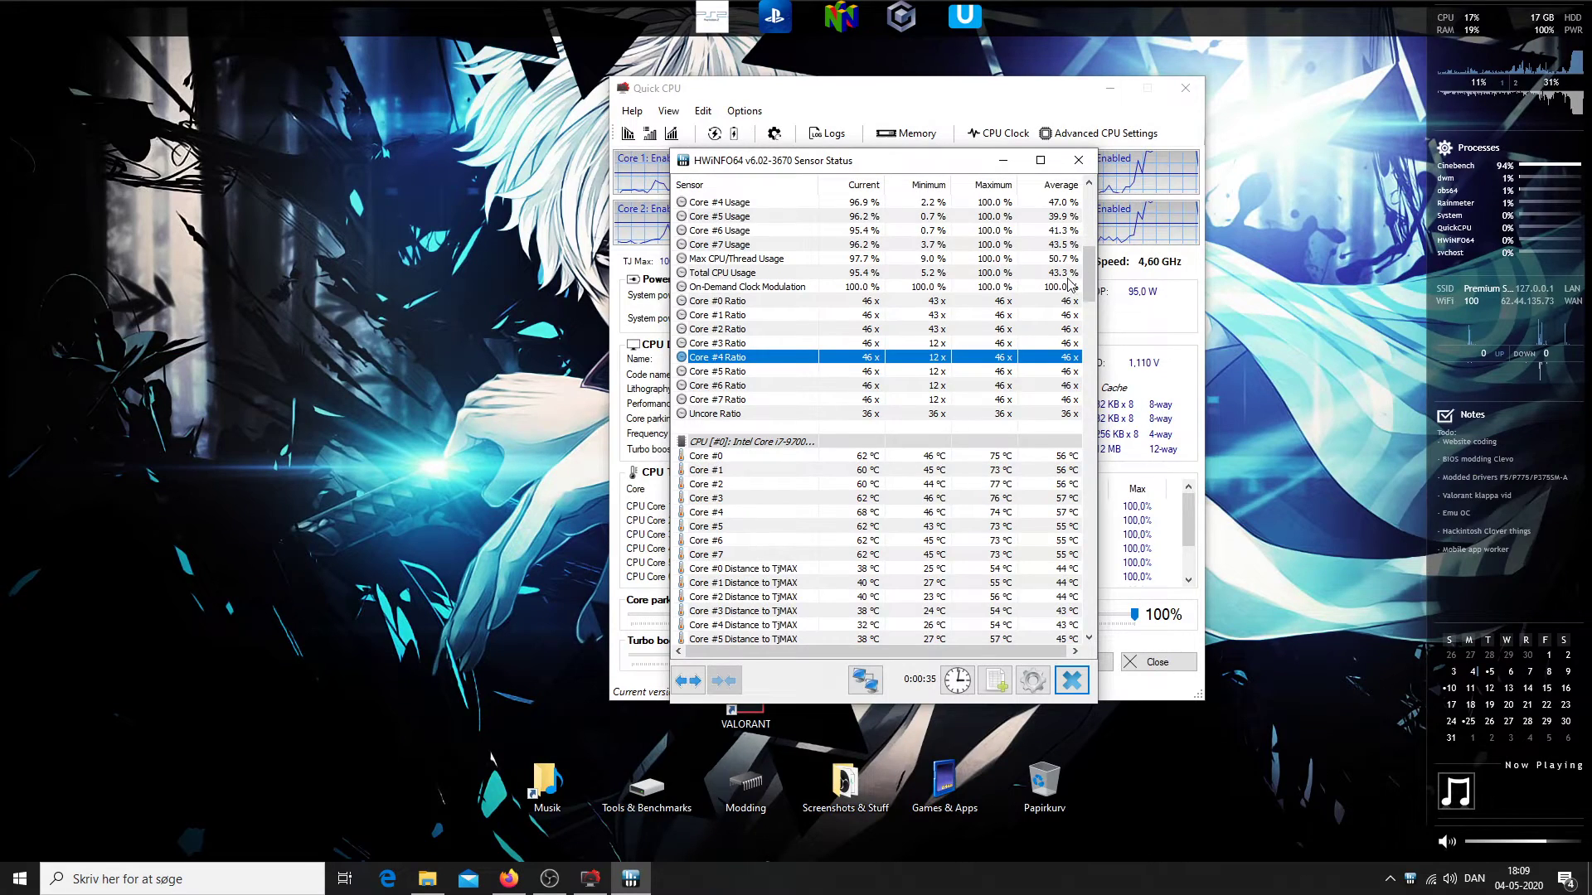
pyautogui.scroll(6, 867, 576)
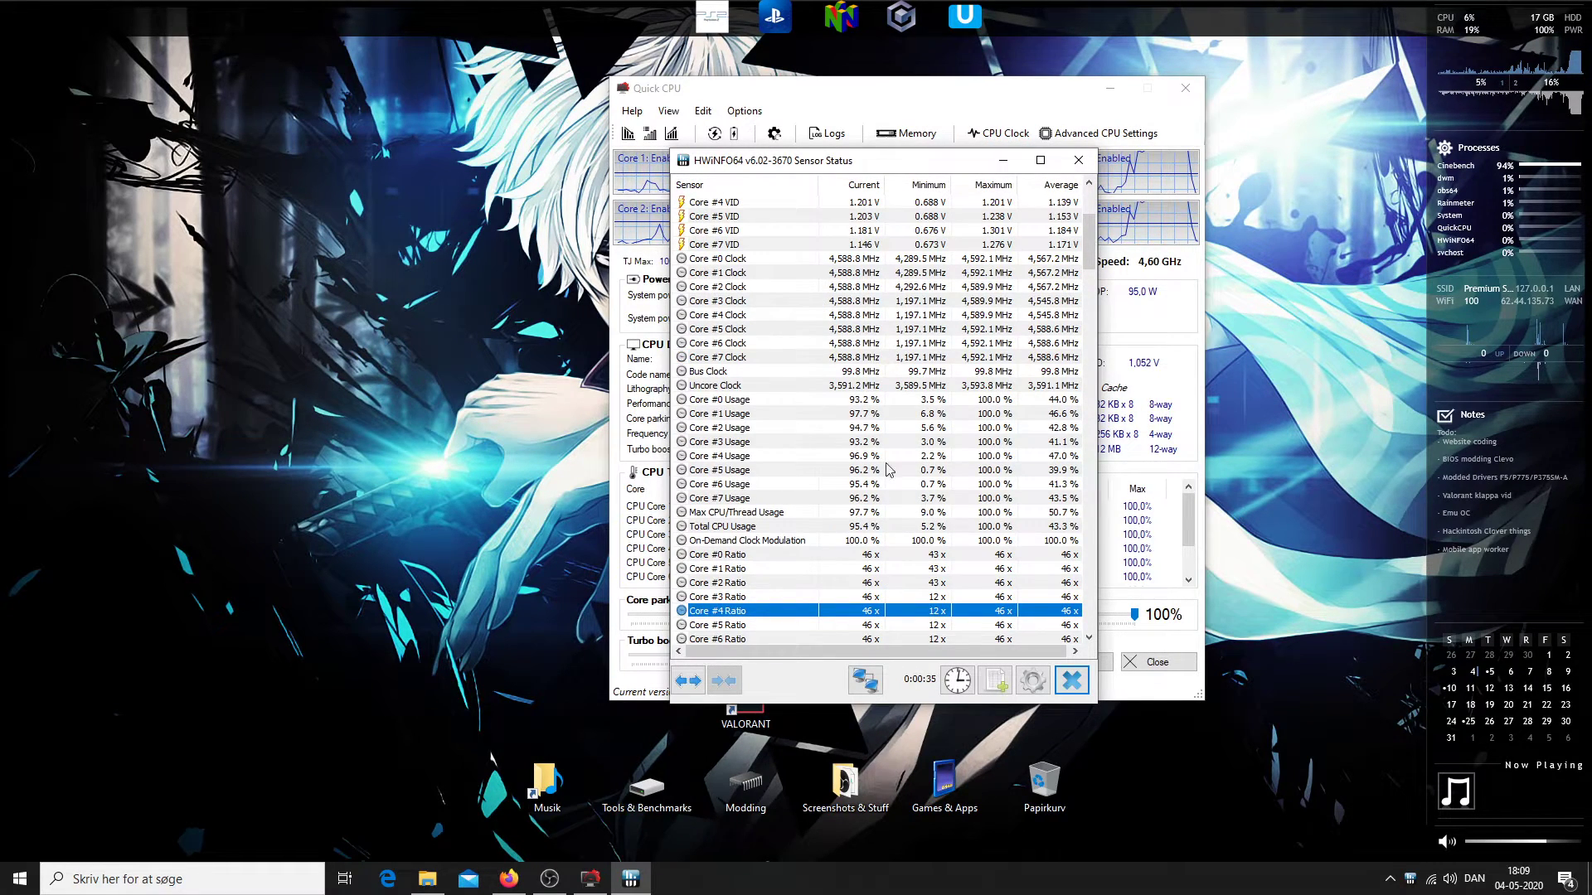
pyautogui.moveTo(1091, 251); pyautogui.dragTo(1078, 166)
pyautogui.click(1077, 160)
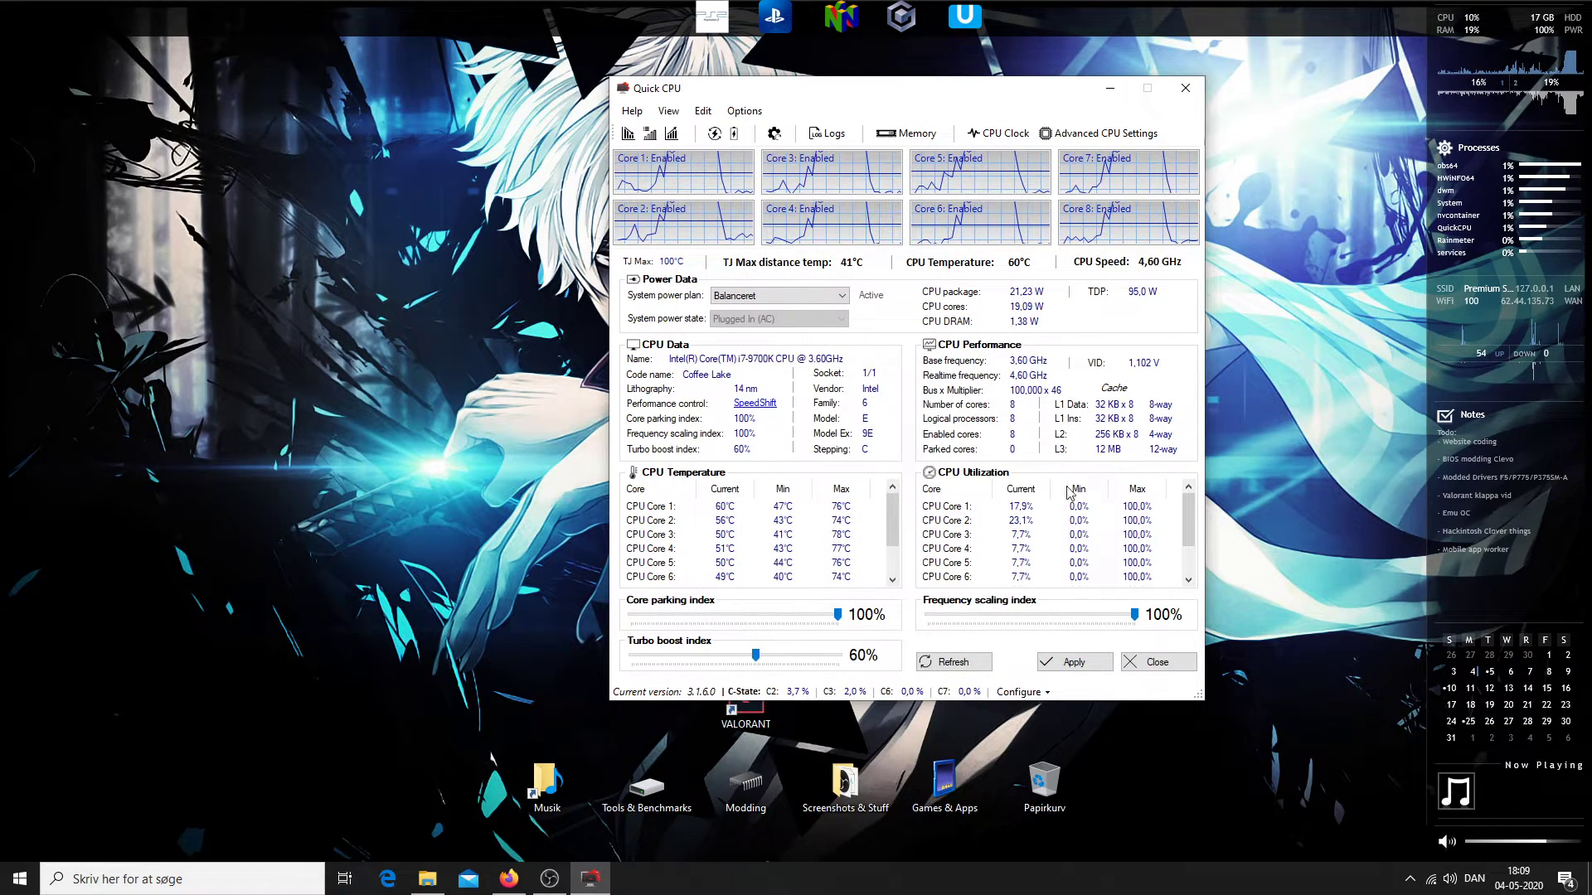
pyautogui.click(1185, 88)
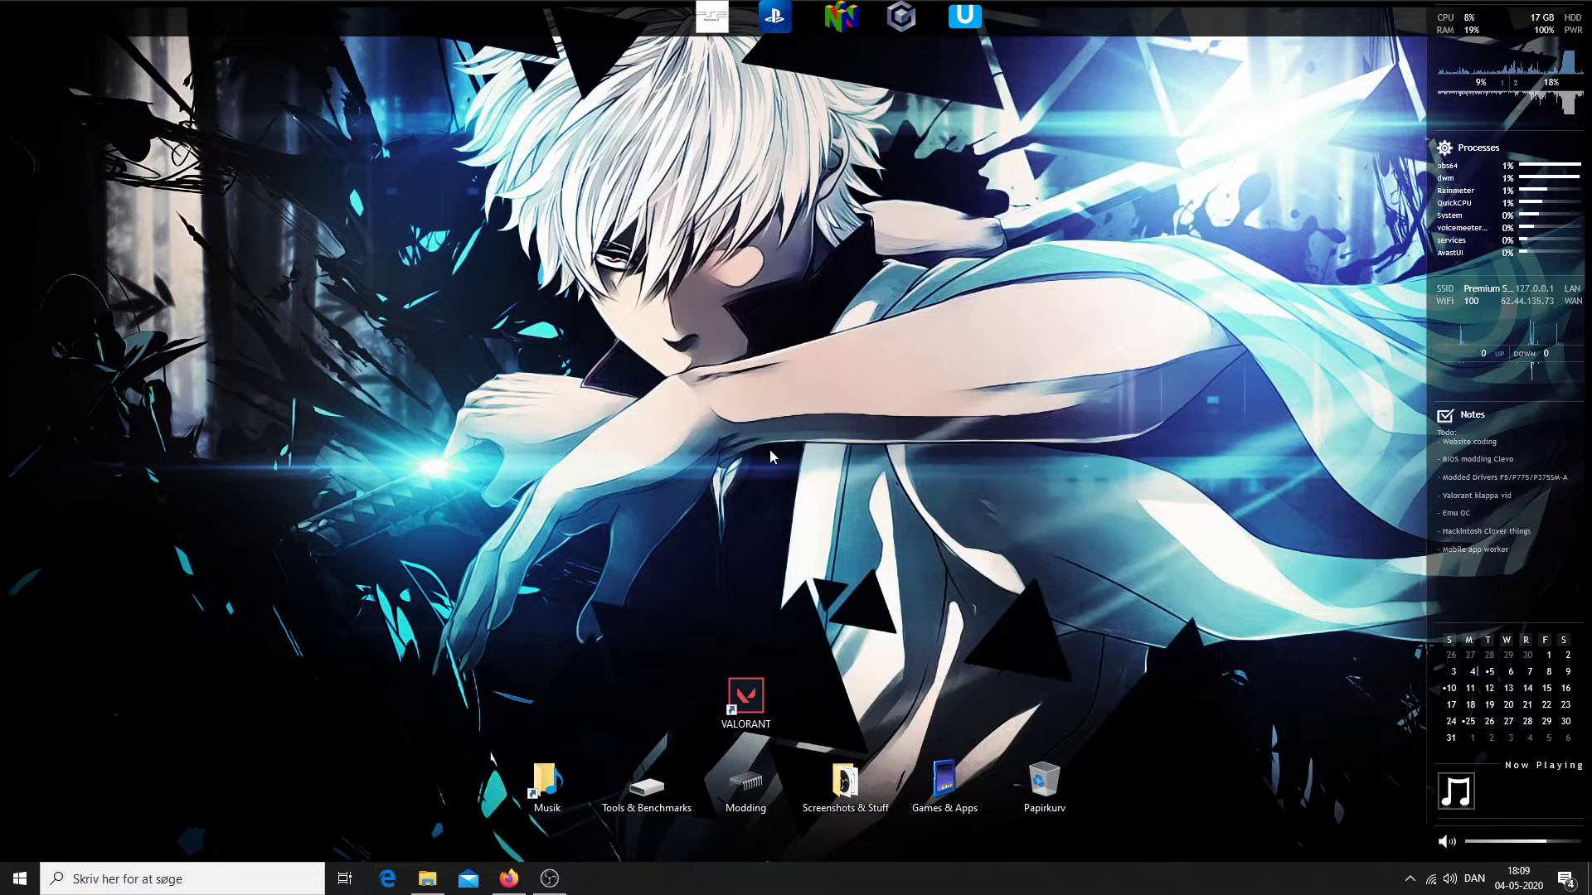